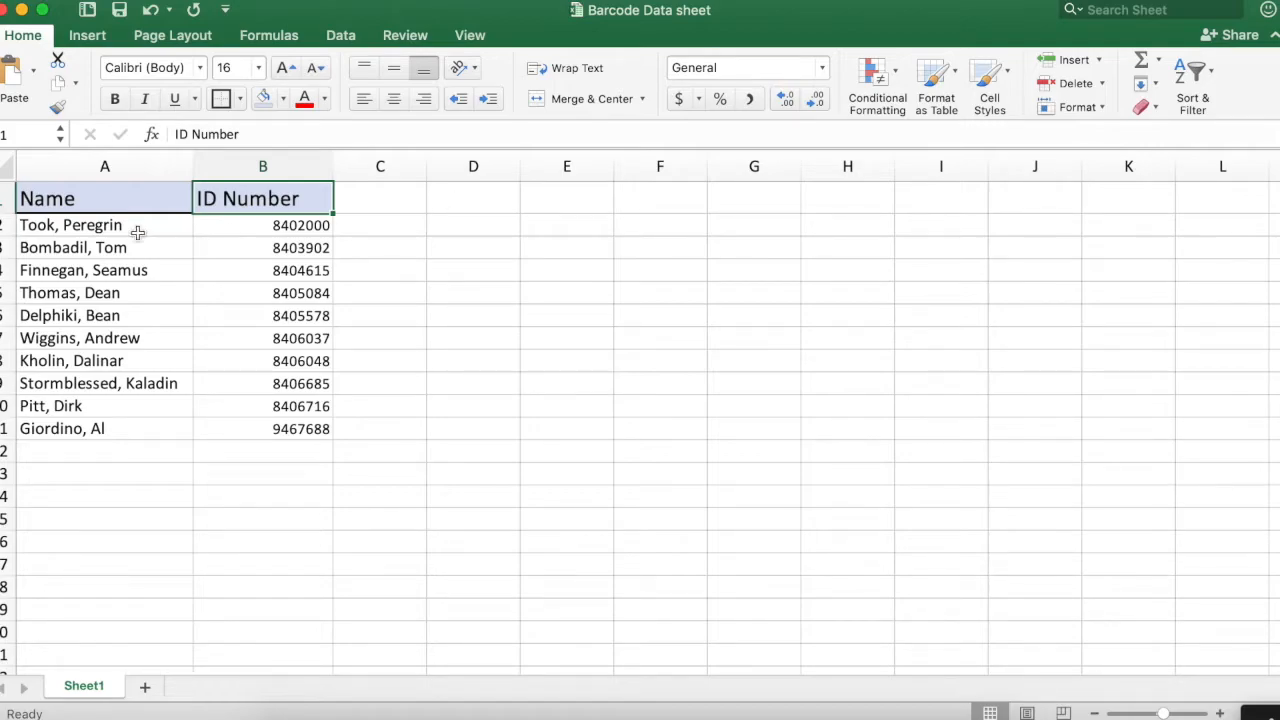
# - Review the Name and ID Number header cells in the Barcode Data sheet and put the workbook window away
pyautogui.click(86, 203)
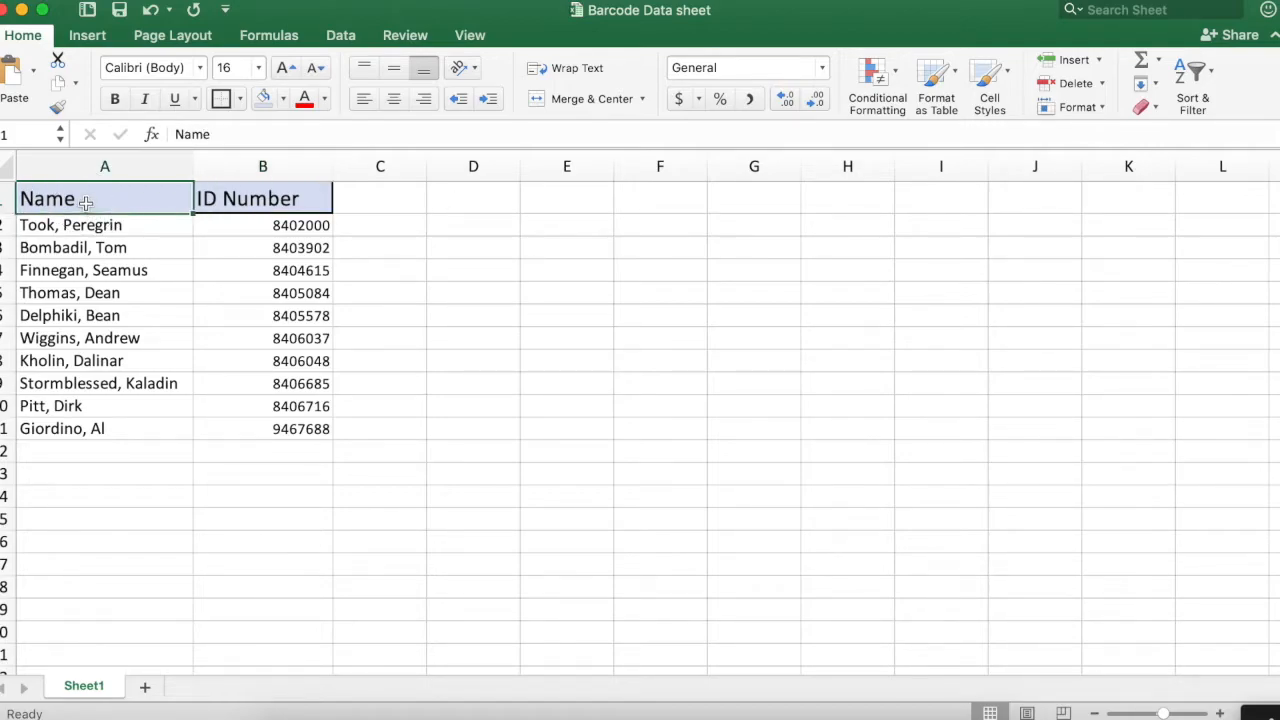
pyautogui.click(271, 198)
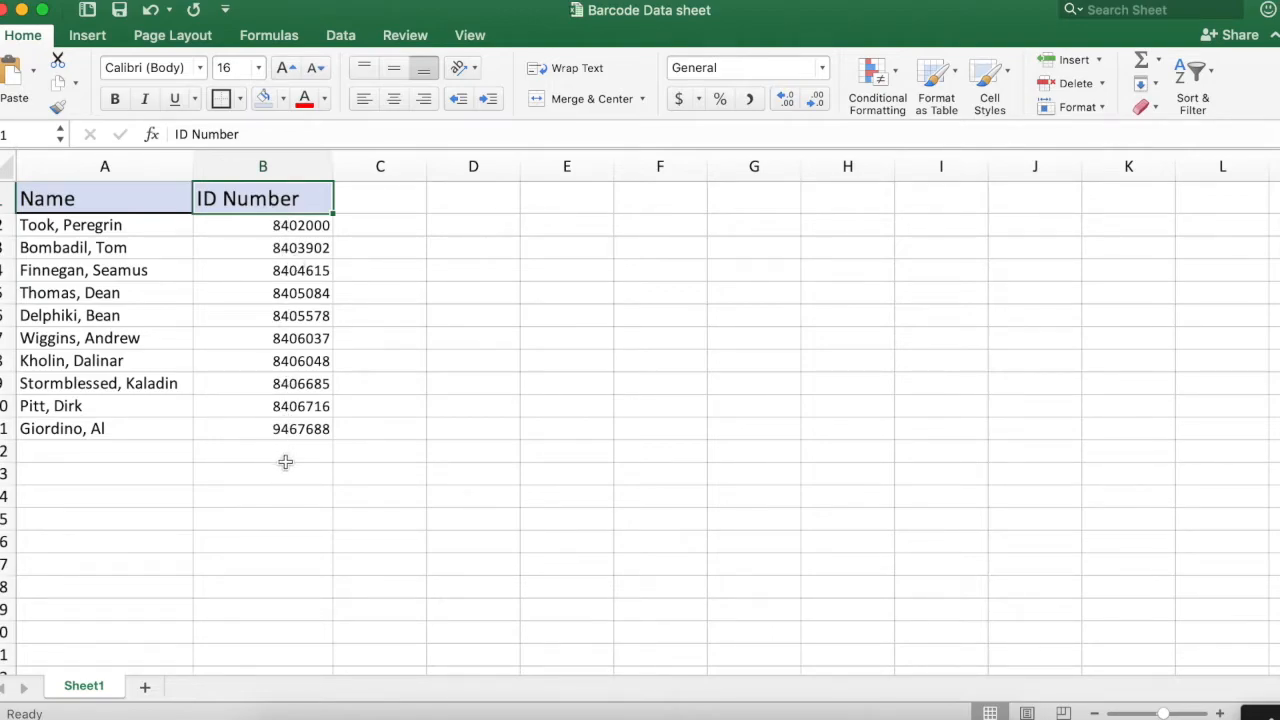
pyautogui.click(42, 9)
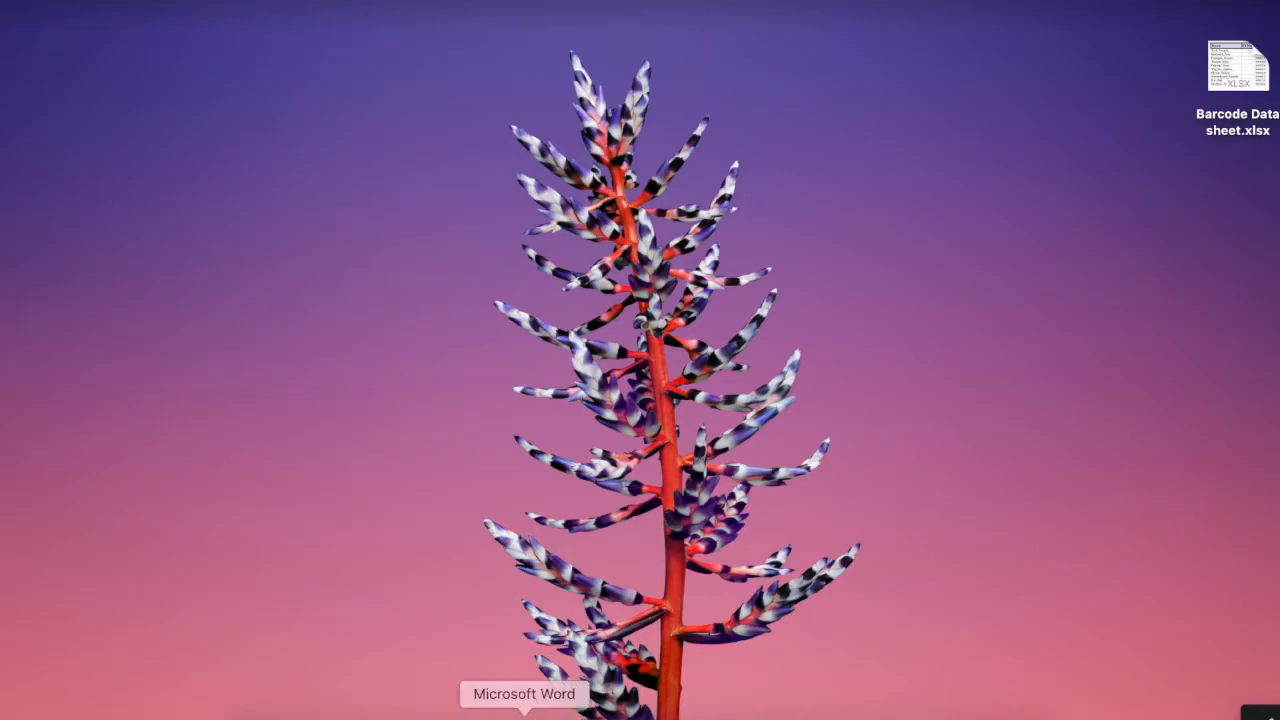
# - Switch to Microsoft Word and create a blank document
pyautogui.click(524, 714)
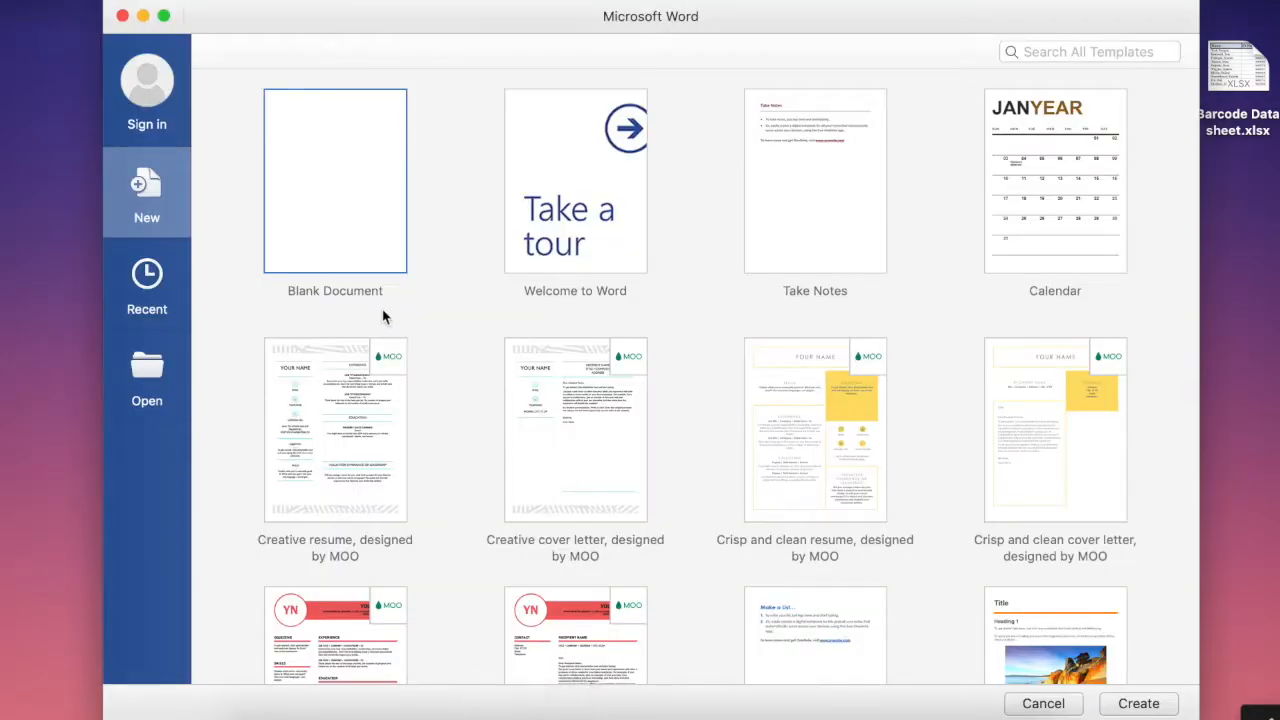
pyautogui.click(368, 226)
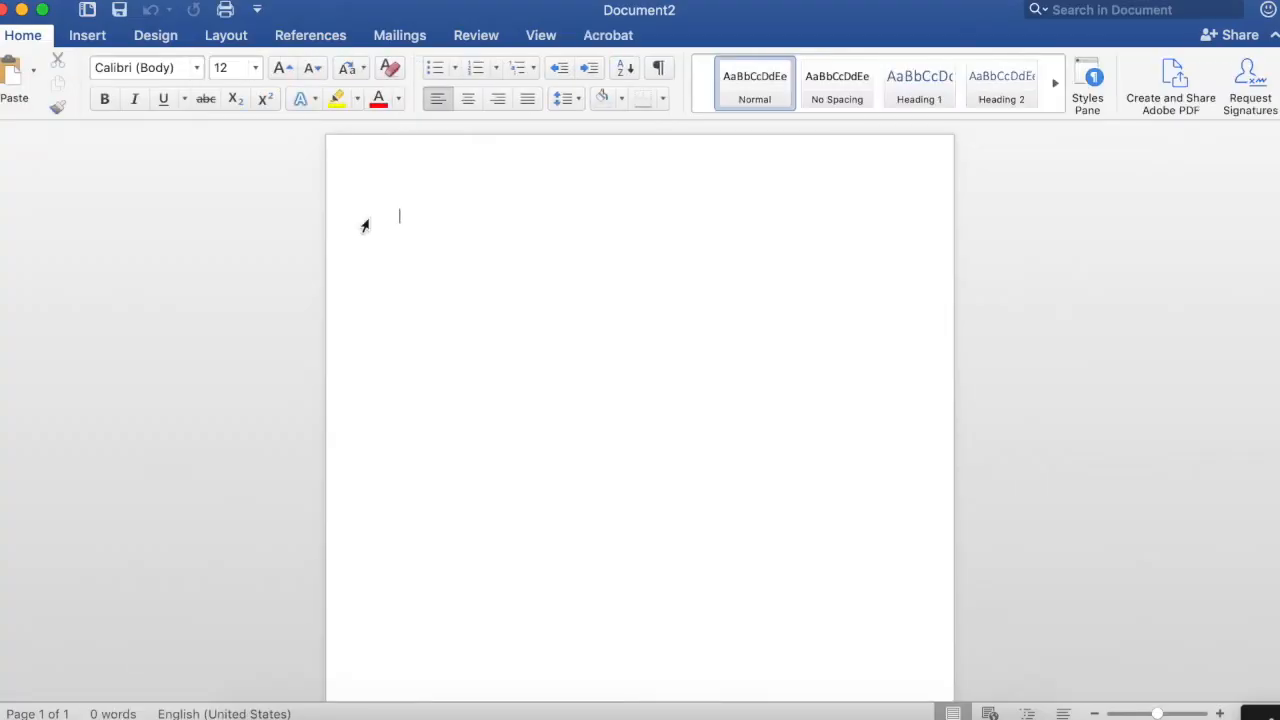
# - Start a labels mail merge using Avery US Letter product 5911 Business Cards for laser and ink jet printers
pyautogui.click(400, 38)
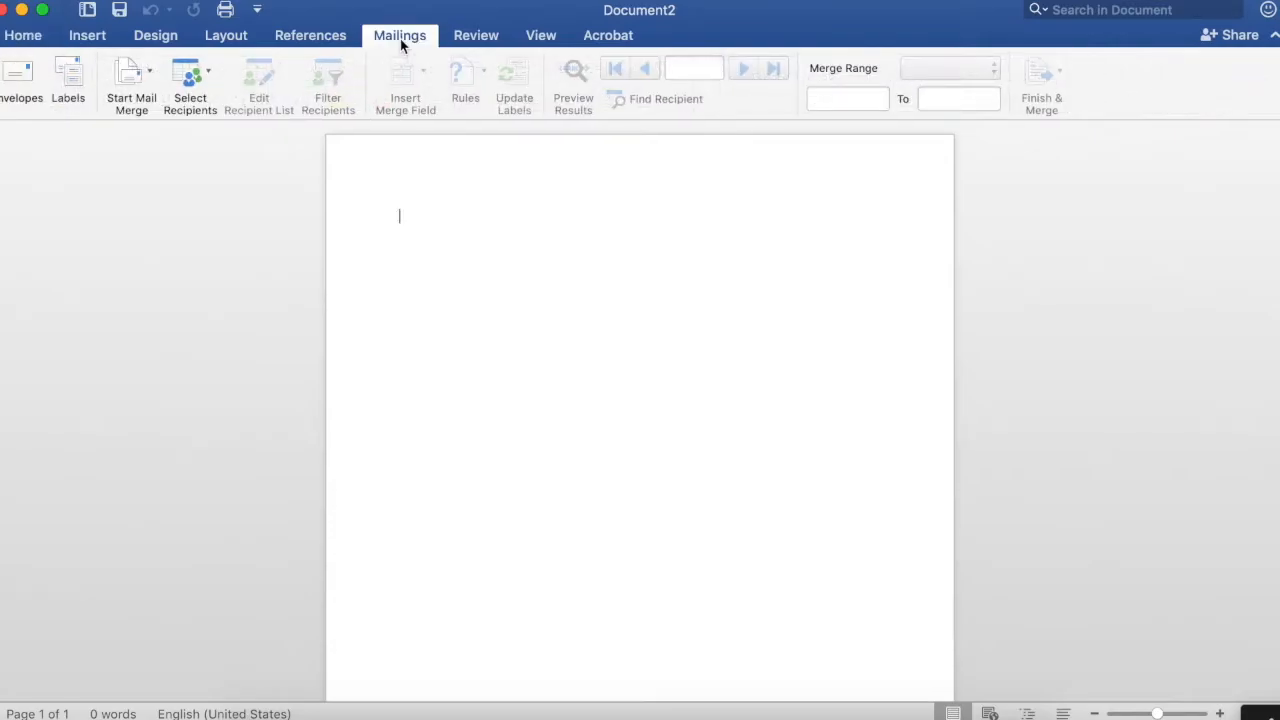
pyautogui.click(145, 76)
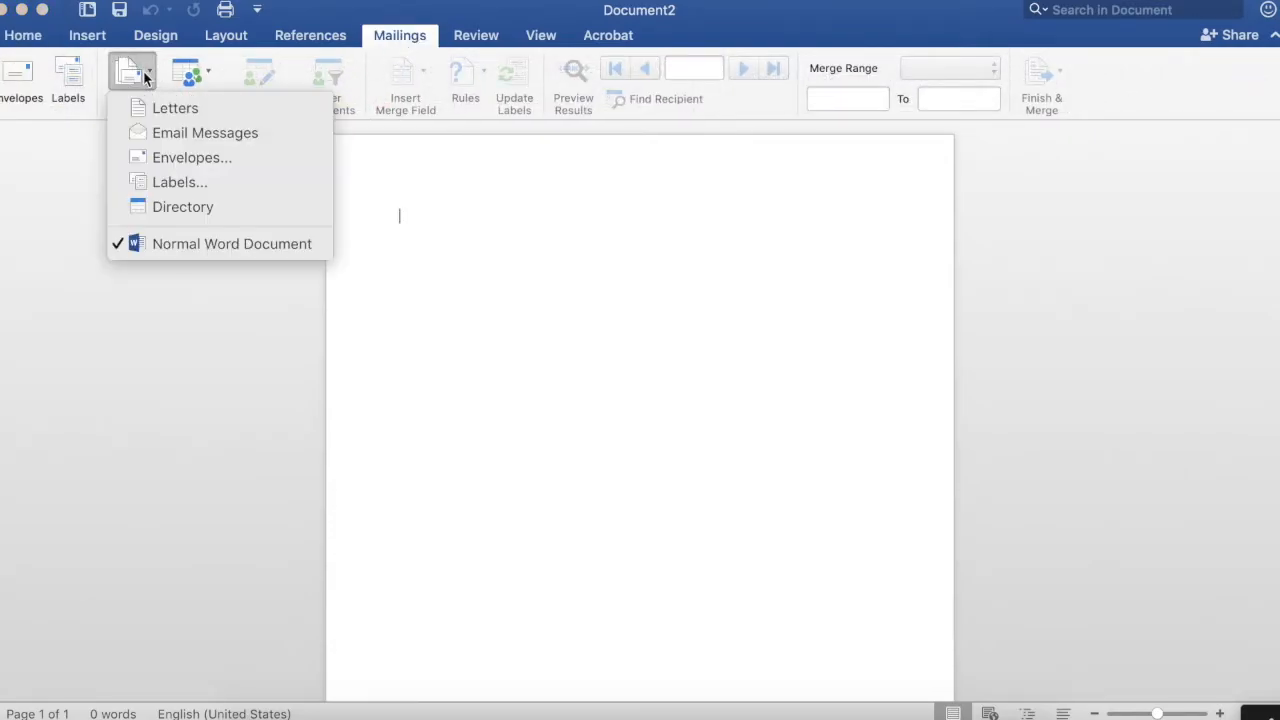
pyautogui.click(195, 186)
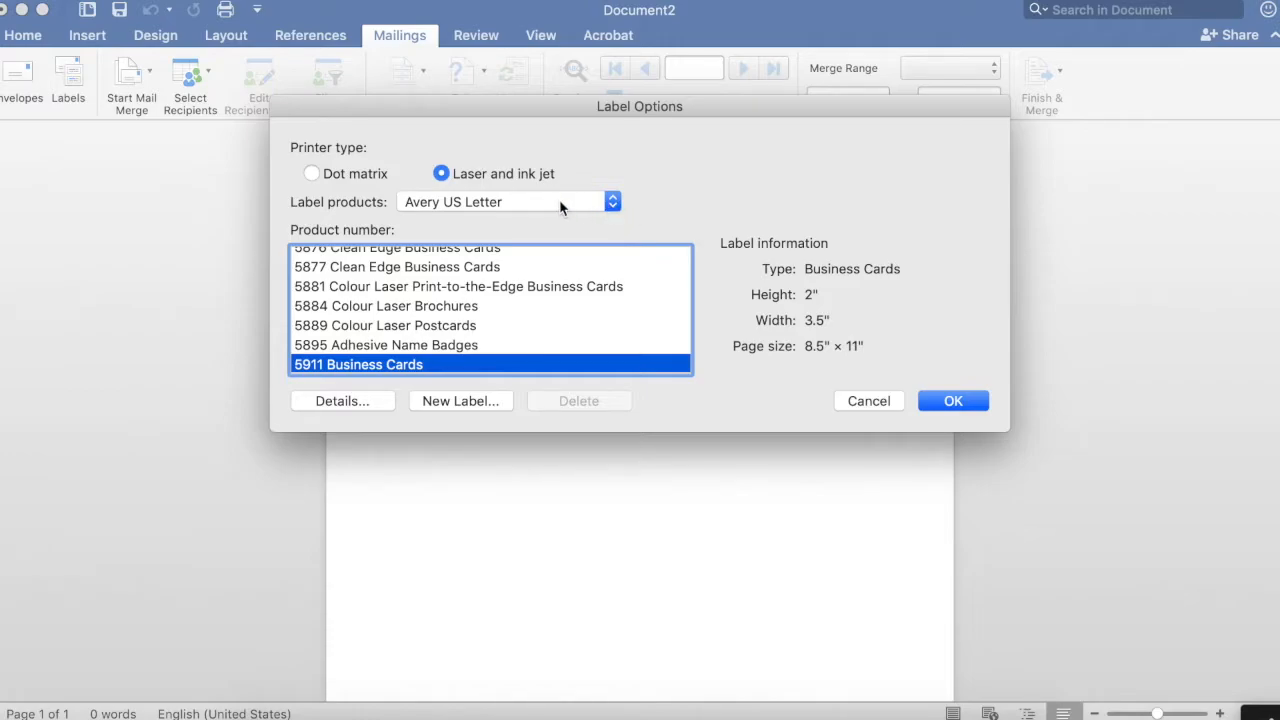
pyautogui.click(613, 206)
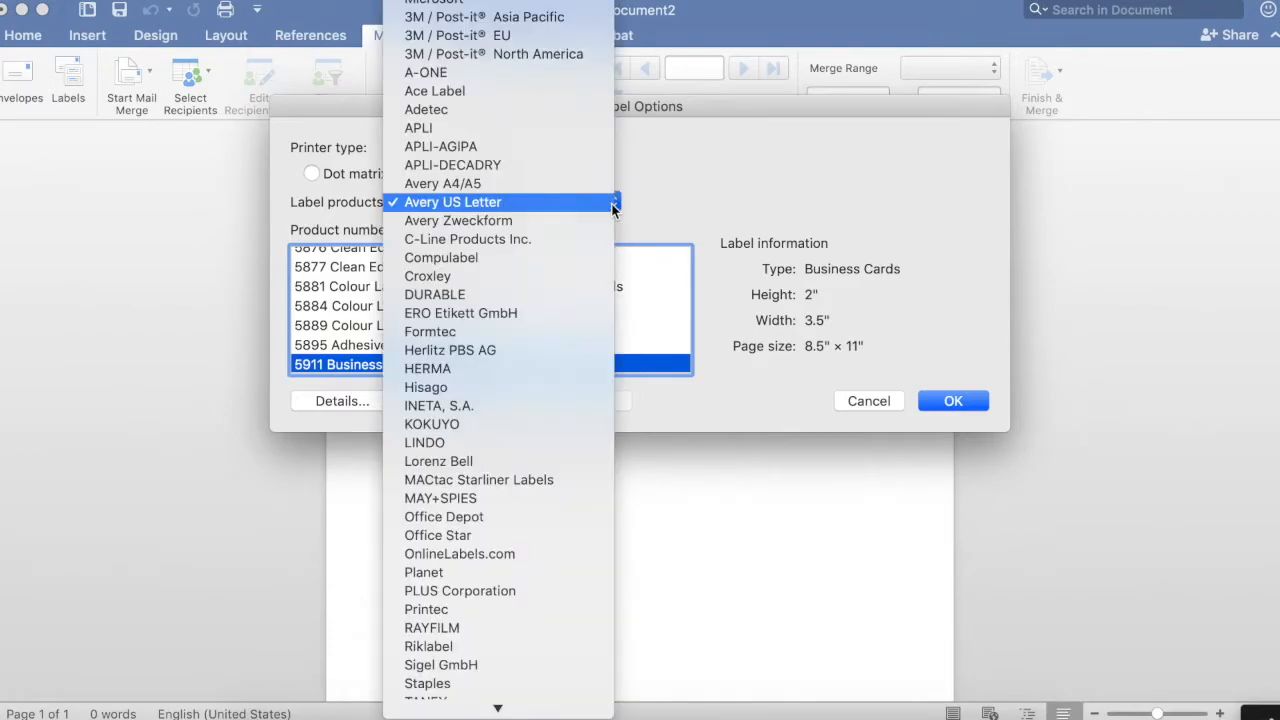
pyautogui.click(517, 203)
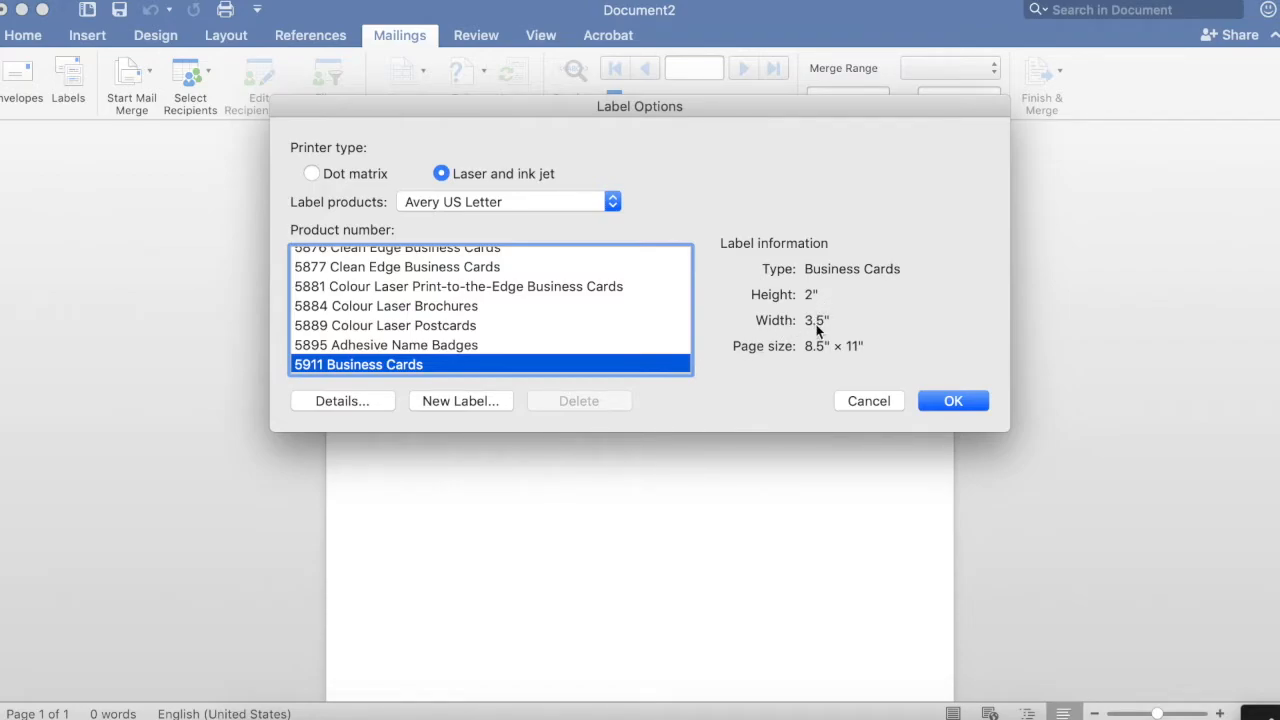
pyautogui.click(943, 403)
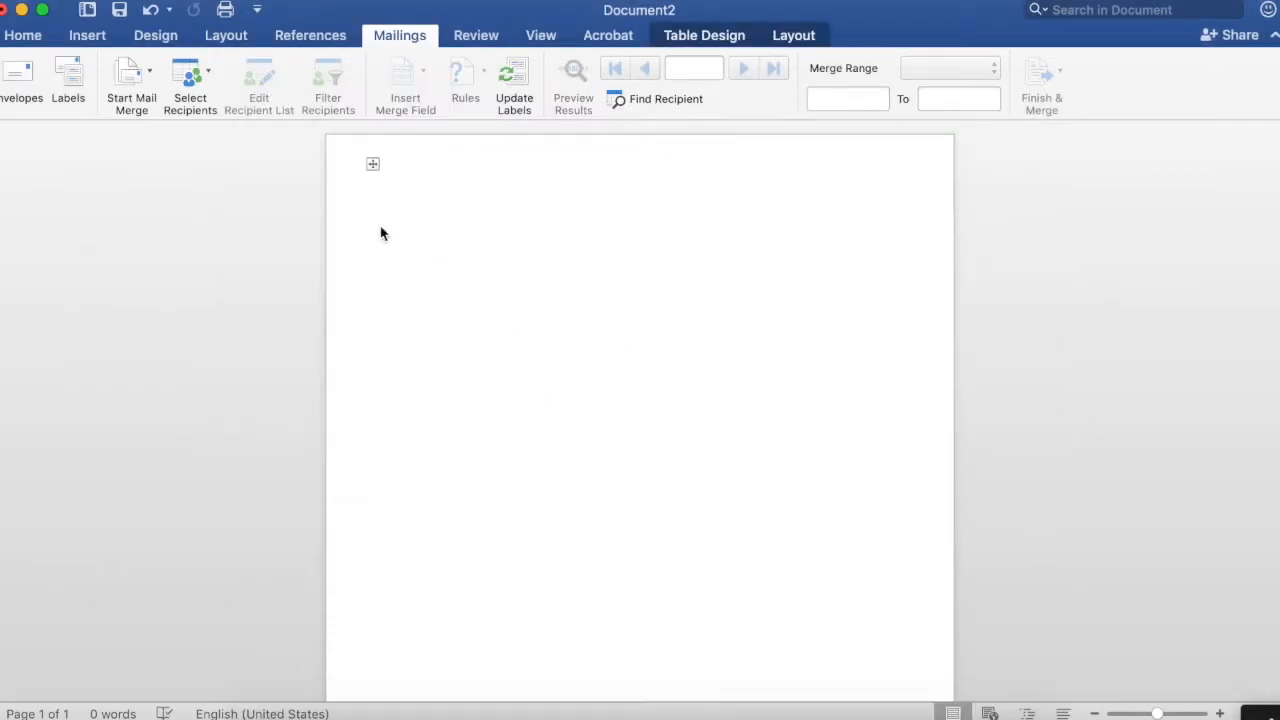
# - Select the existing list Barcode Data sheet.xlsx on the Desktop as the merge recipients and allow the Excel Workbook converter to open it
pyautogui.click(204, 90)
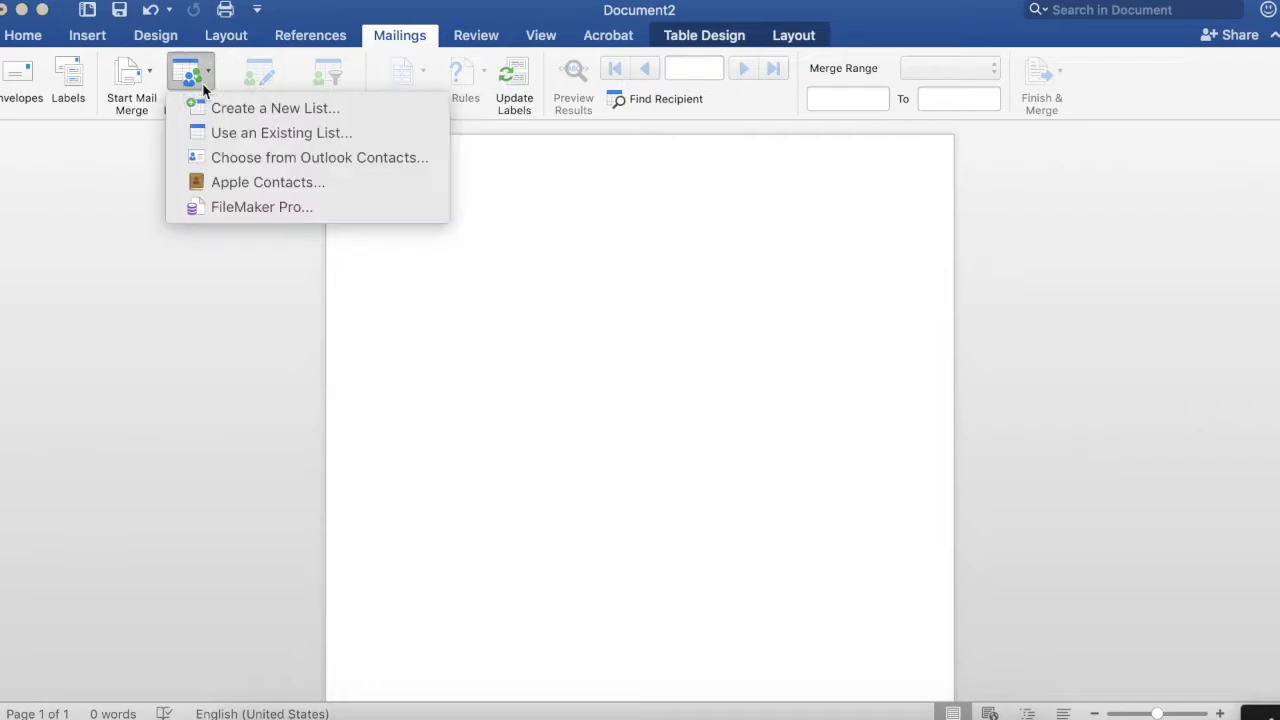
pyautogui.click(268, 140)
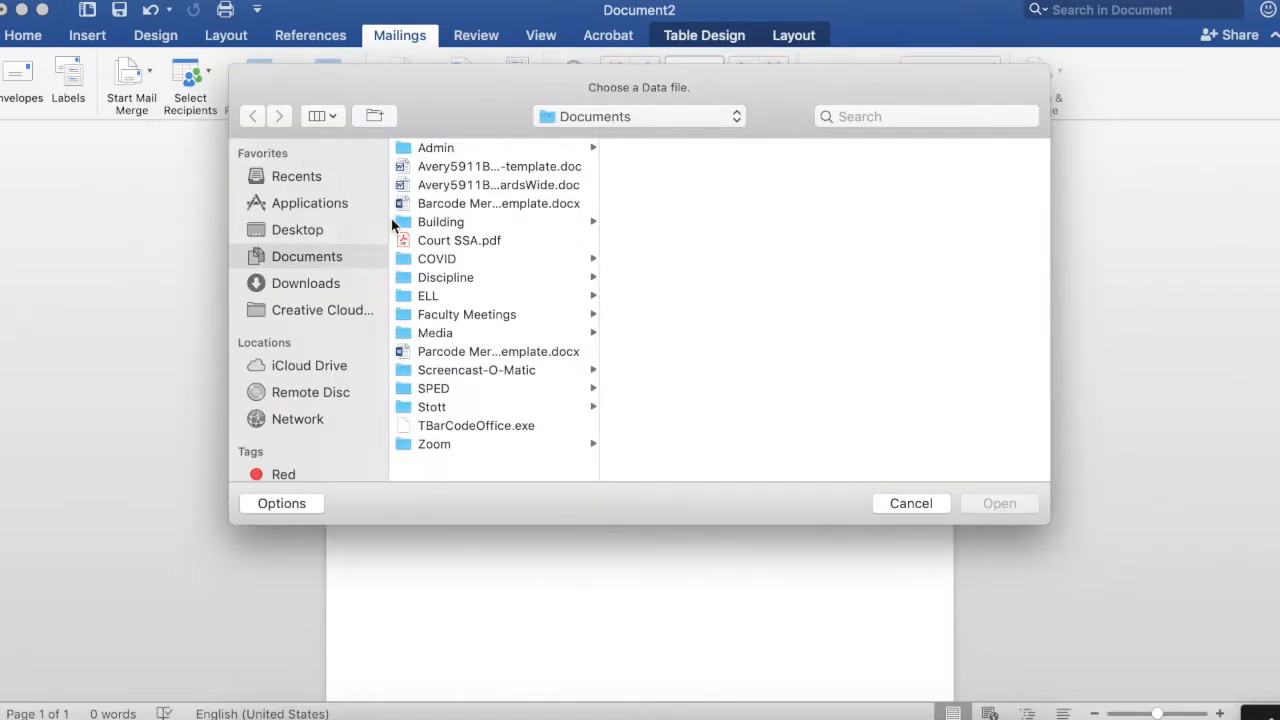
pyautogui.click(291, 231)
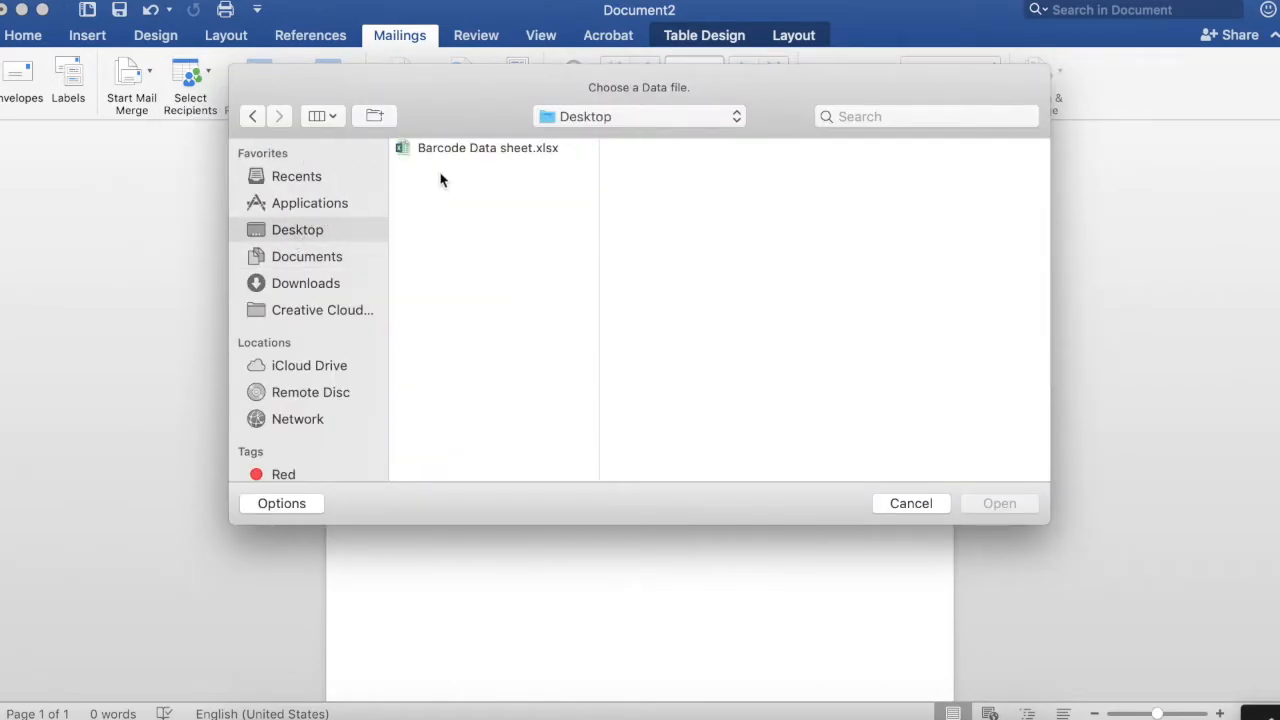
pyautogui.click(457, 152)
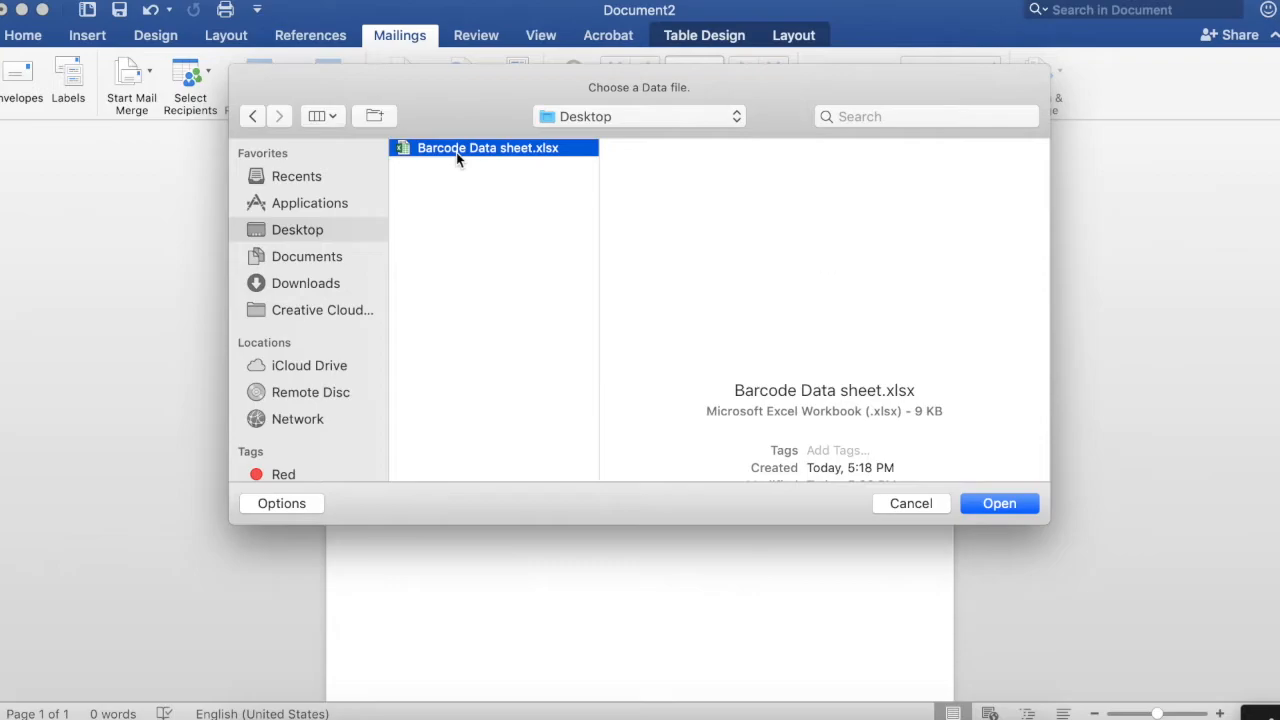
pyautogui.click(998, 503)
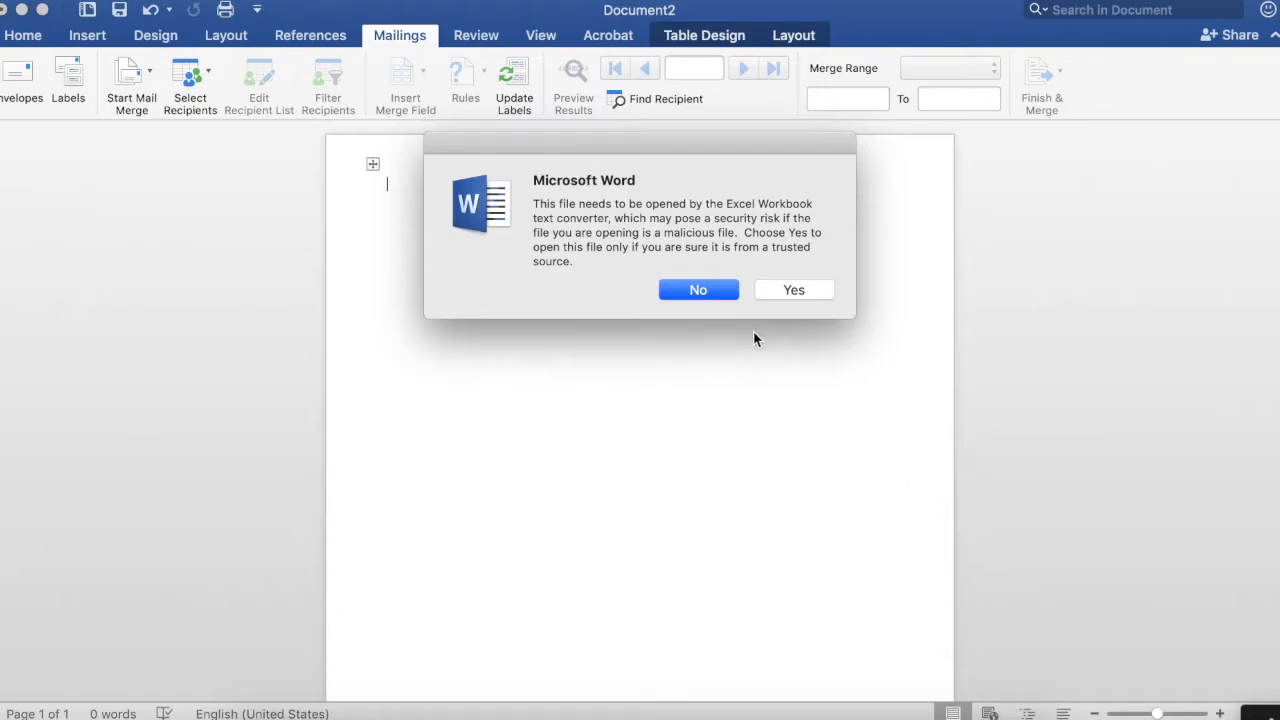
pyautogui.click(793, 294)
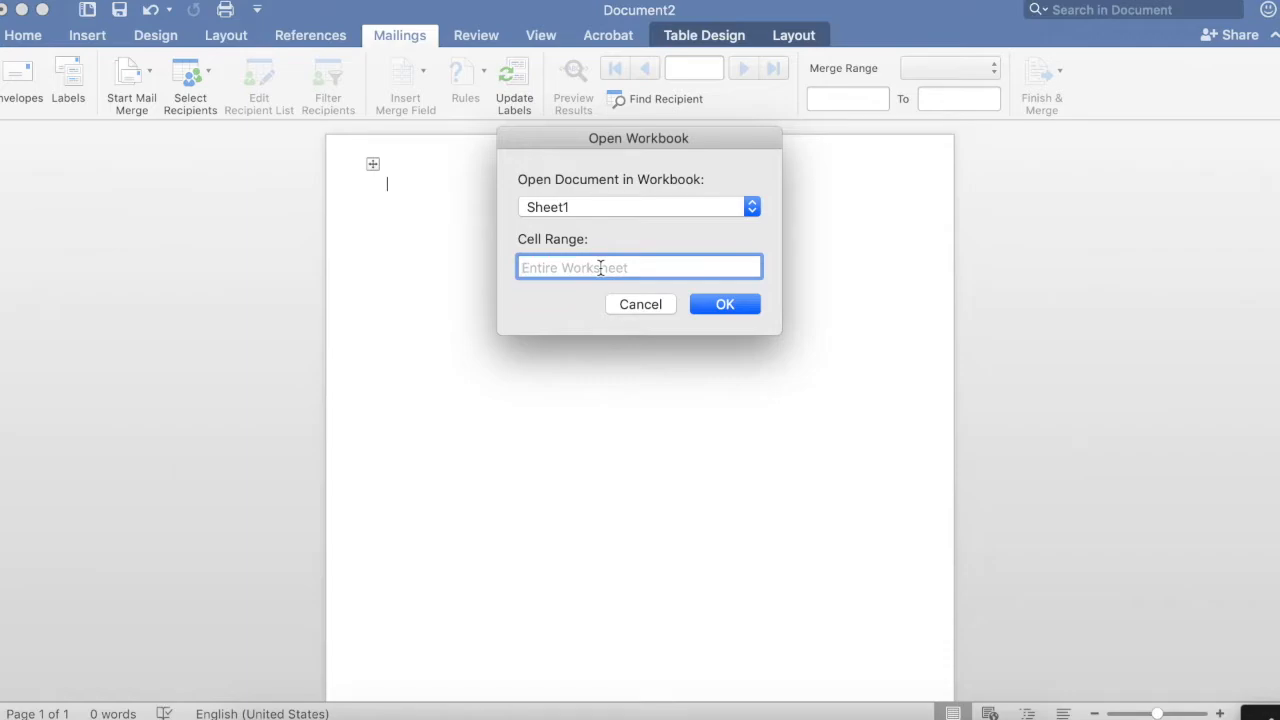
# - Load the recipients from Sheet1 with the cell range a1:f1000 and dismiss the Filter Recipients notice
pyautogui.write('a')
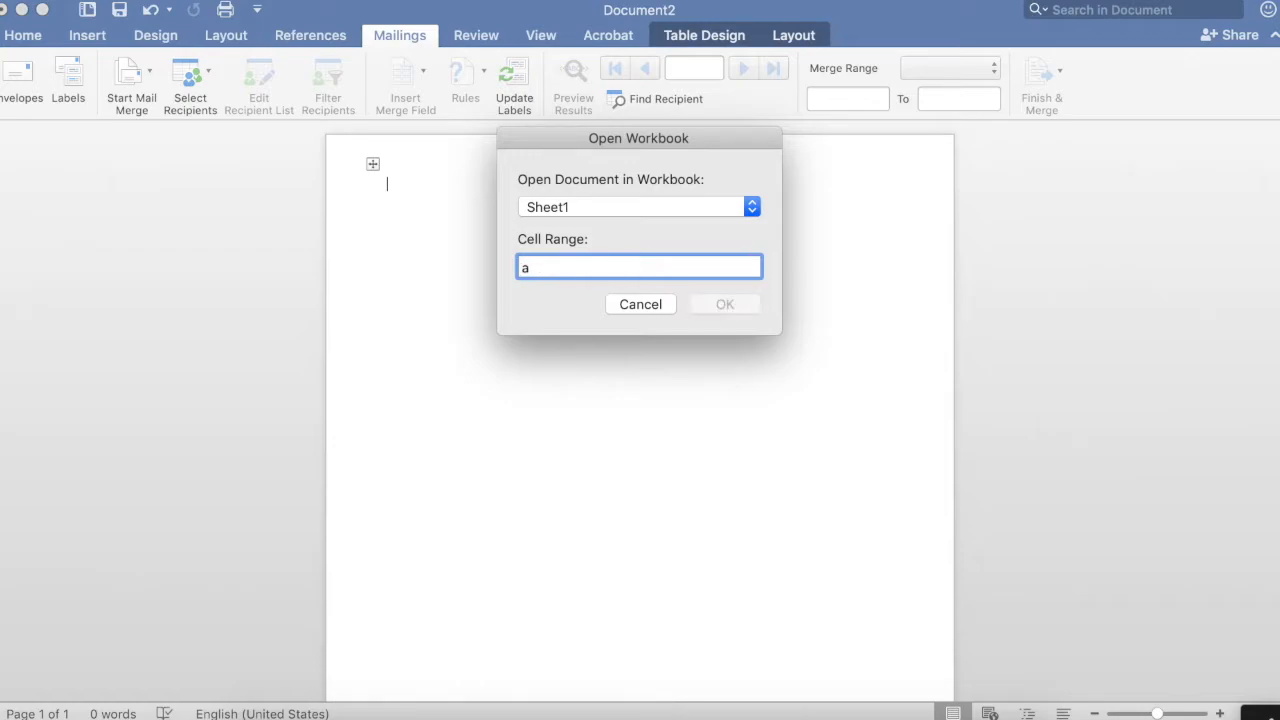
pyautogui.write('1:')
pyautogui.write('f1000')
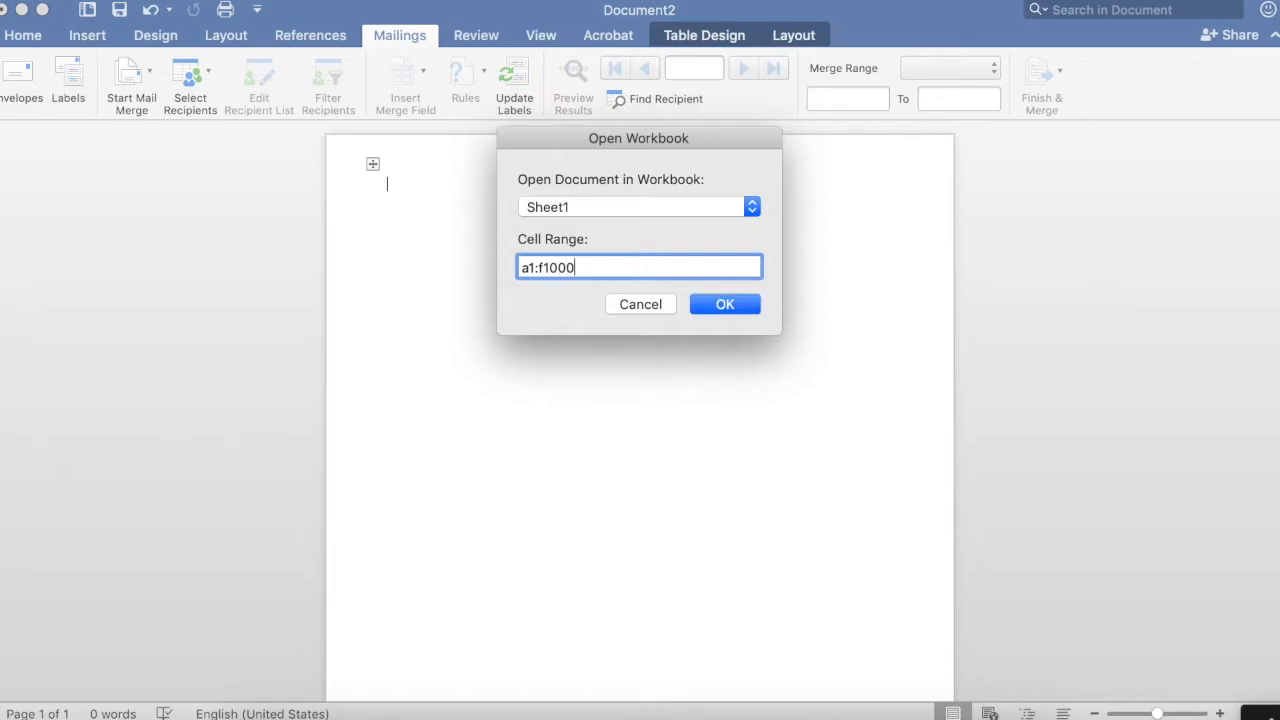
pyautogui.click(731, 303)
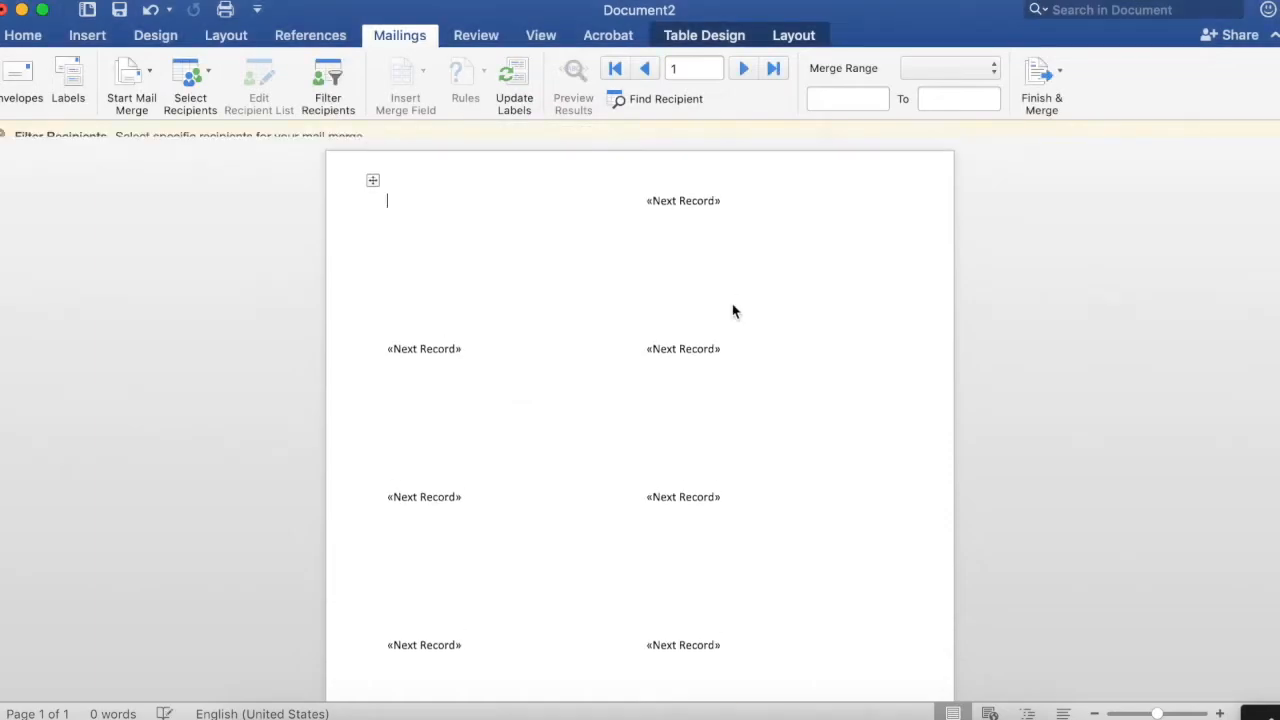
pyautogui.click(2, 137)
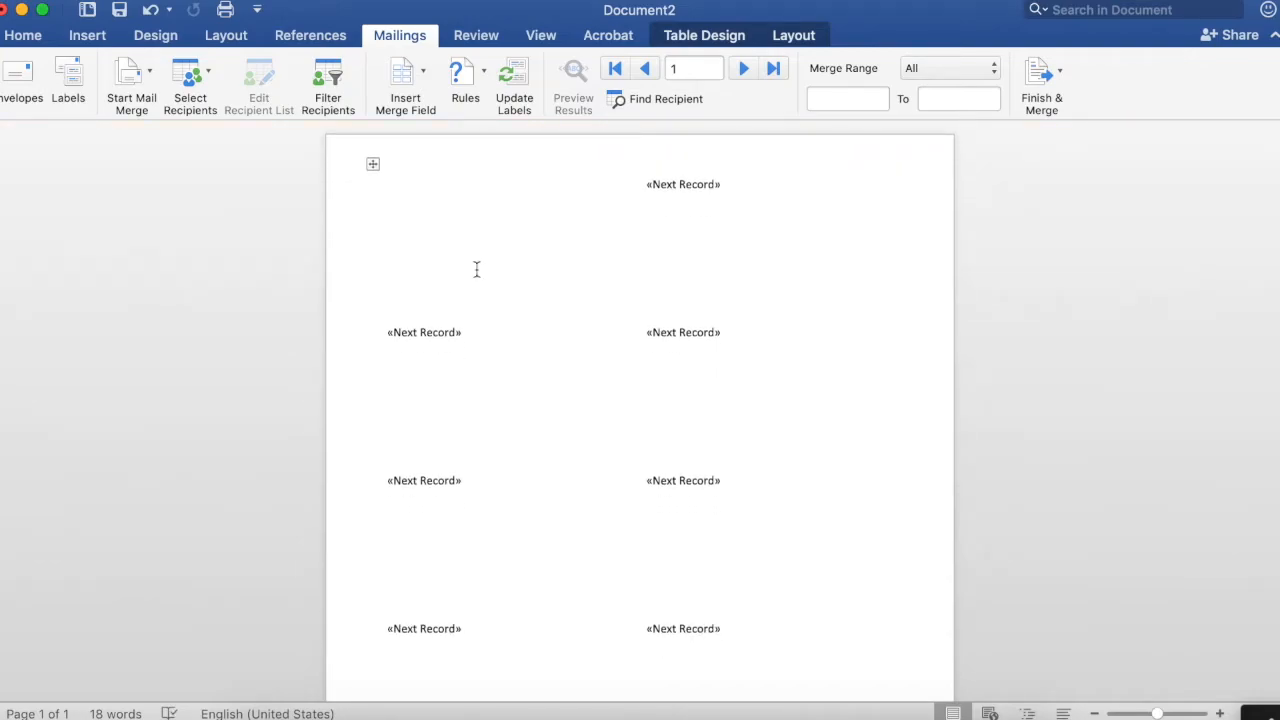
# - Insert the Name and ID_Number merge fields on separate lines in the first label, followed by a new line
pyautogui.click(423, 80)
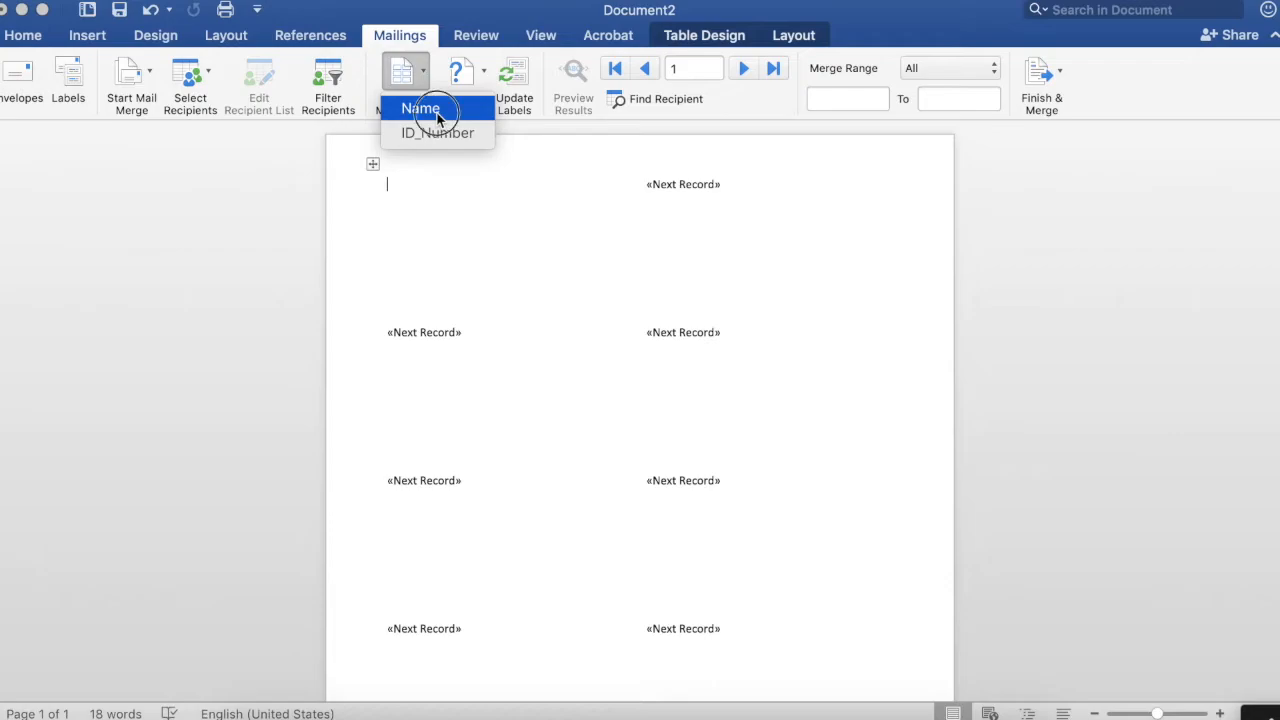
pyautogui.click(420, 108)
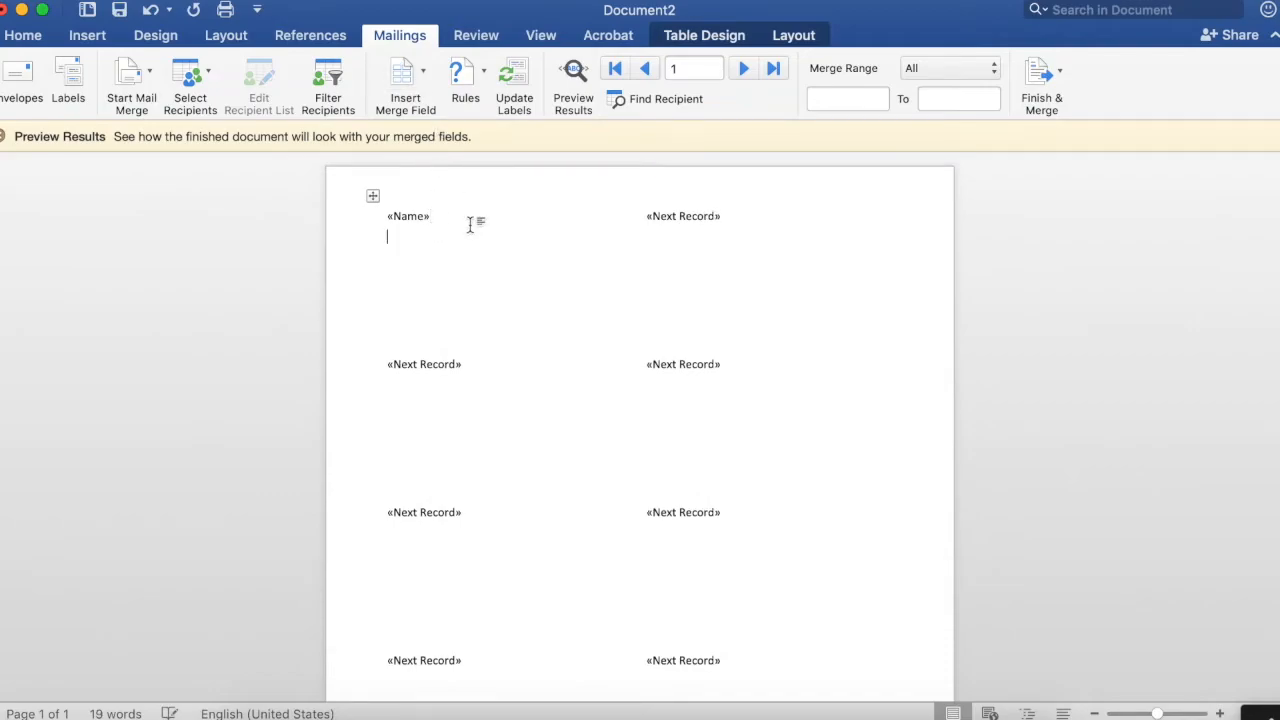
pyautogui.click(422, 77)
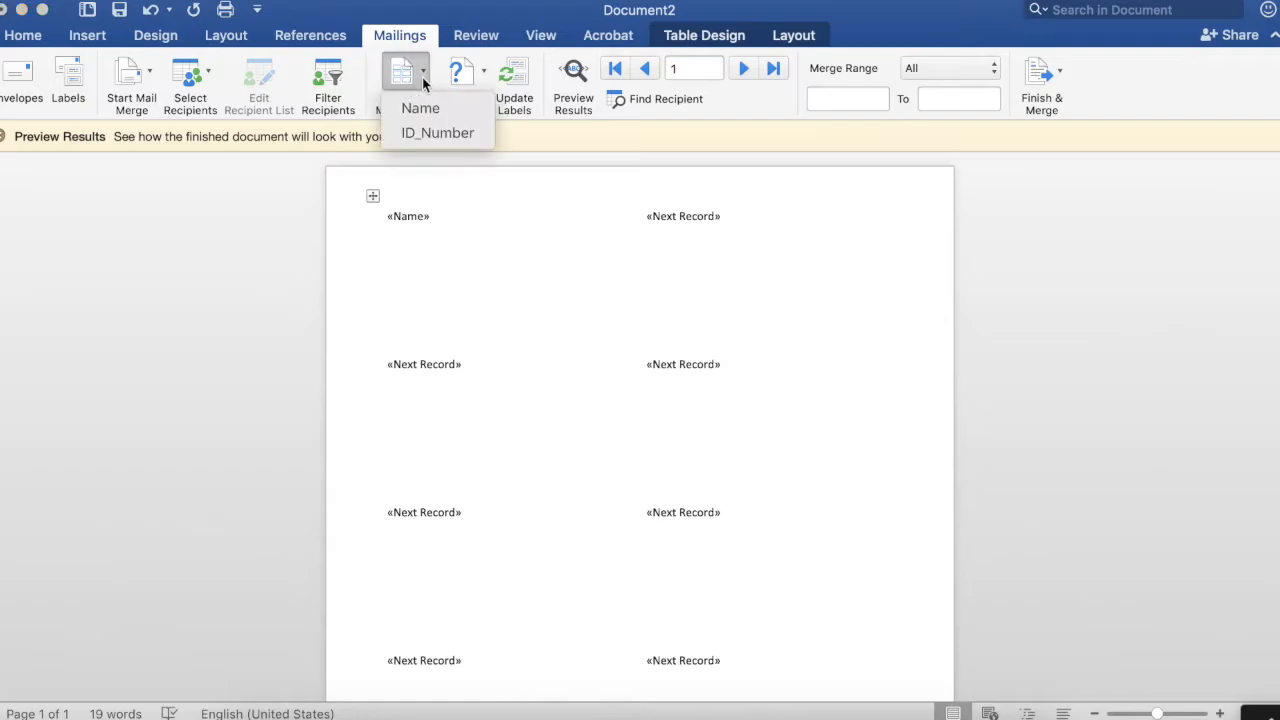
pyautogui.click(435, 133)
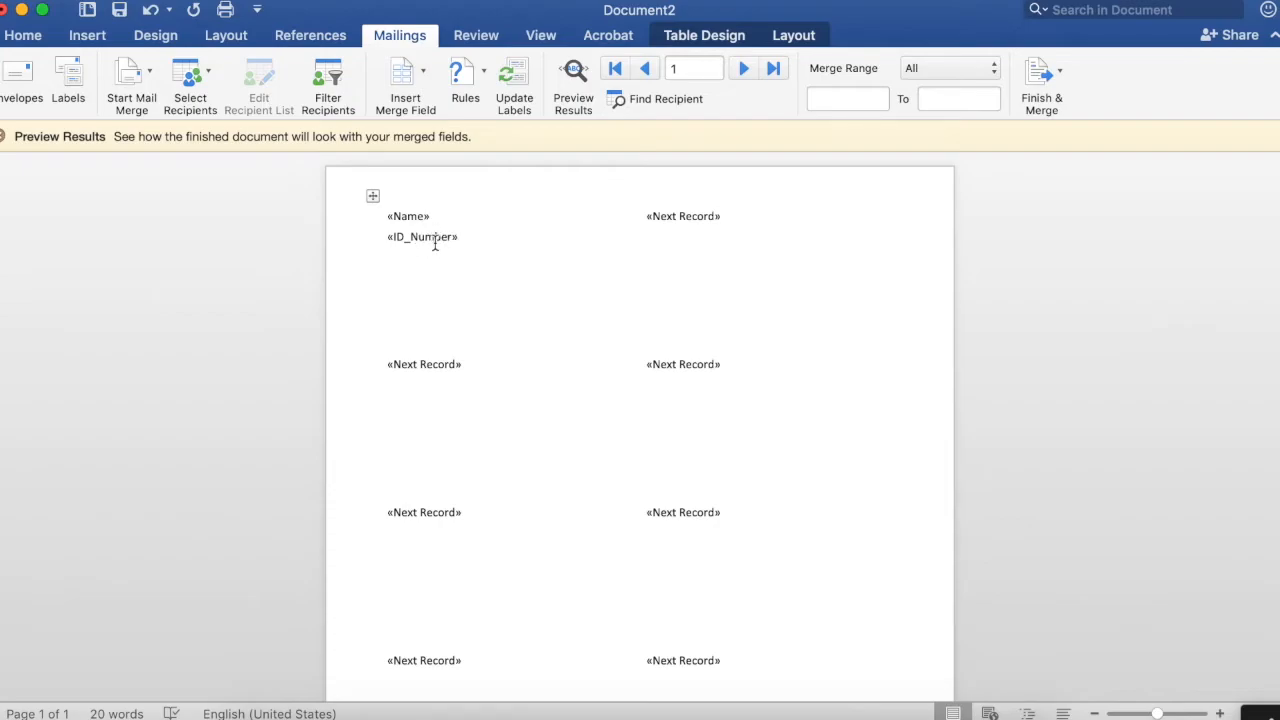
pyautogui.press('Return')
# - Reveal the ID_Number merge field's code in the first label and change it to read "MERGEbarcode ID_Number code128"
pyautogui.rightClick(446, 242)
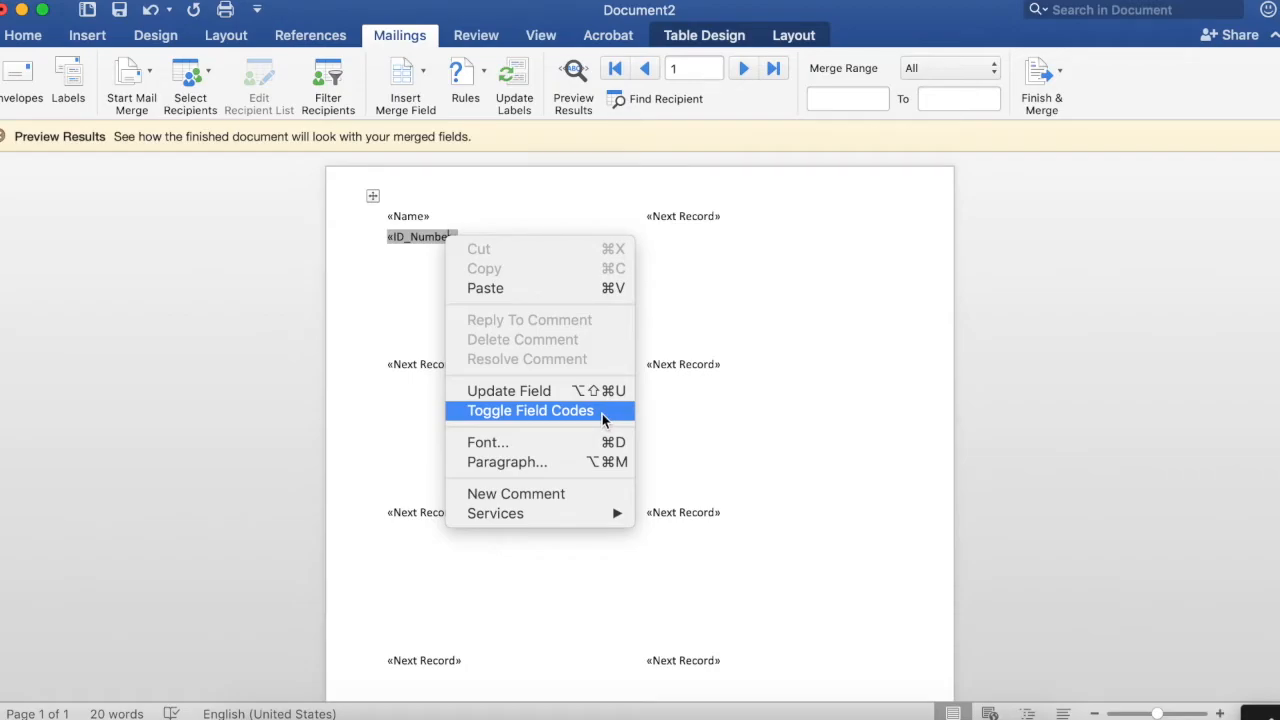
pyautogui.click(603, 418)
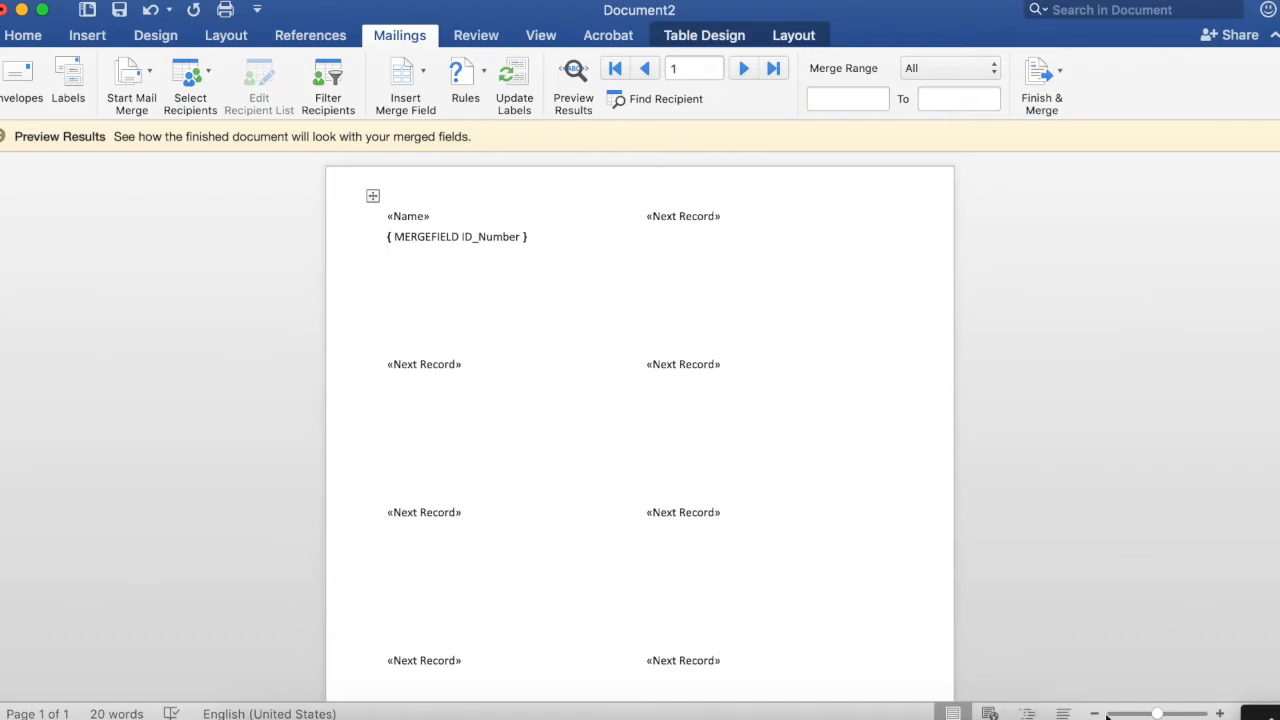
pyautogui.click(1220, 713)
pyautogui.click(1220, 713)
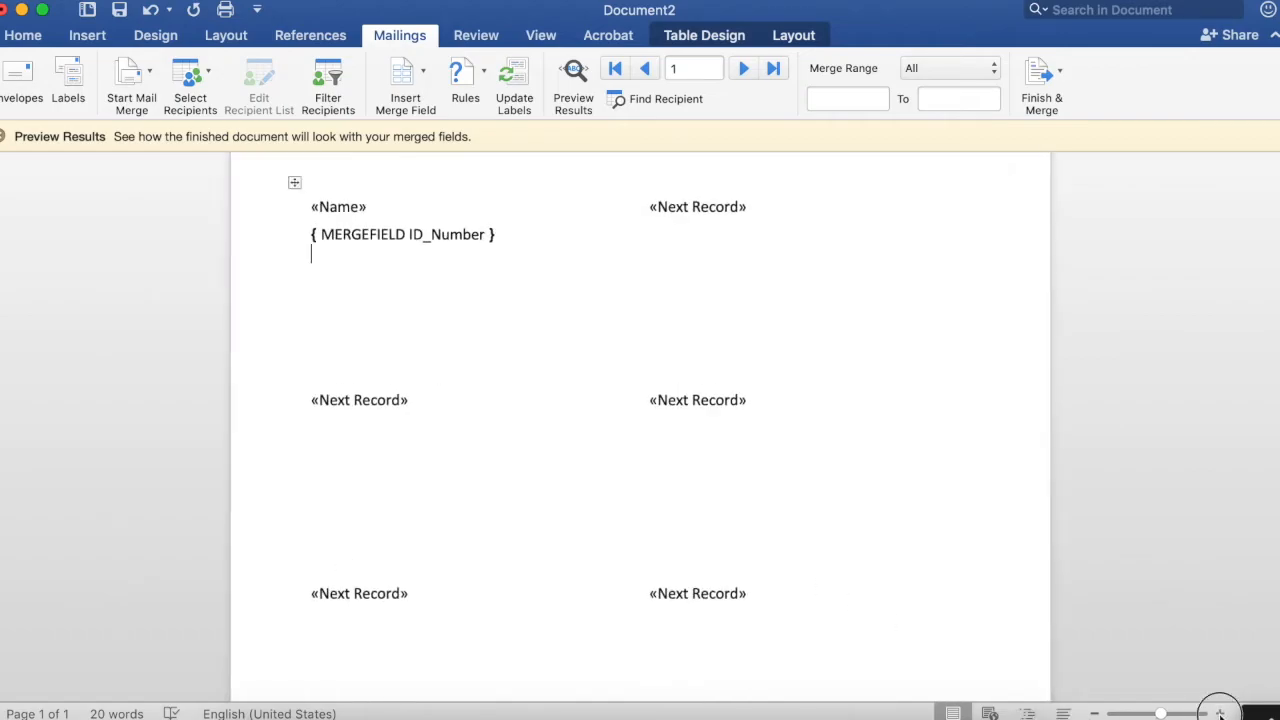
pyautogui.click(386, 233)
pyautogui.click(386, 234)
pyautogui.press('BackSpace')
pyautogui.press('BackSpace')
pyautogui.press('BackSpace')
pyautogui.press('BackSpace')
pyautogui.press('BackSpace')
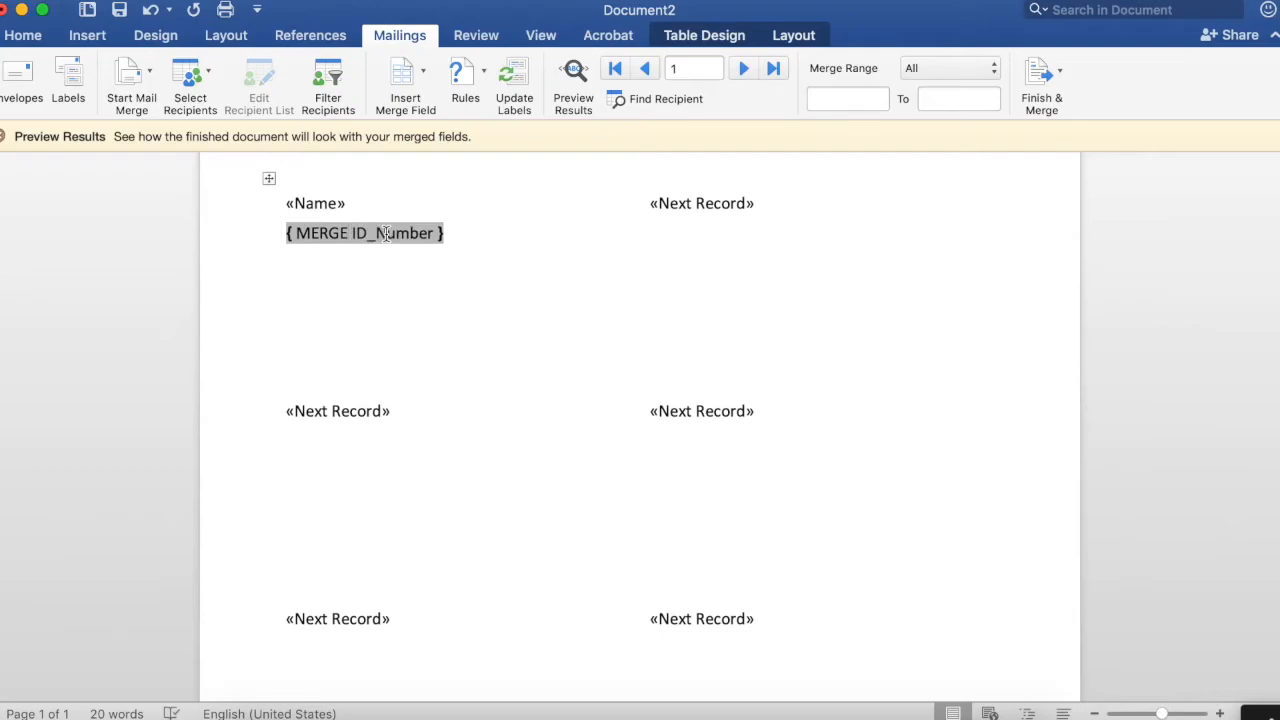
pyautogui.write('barcode')
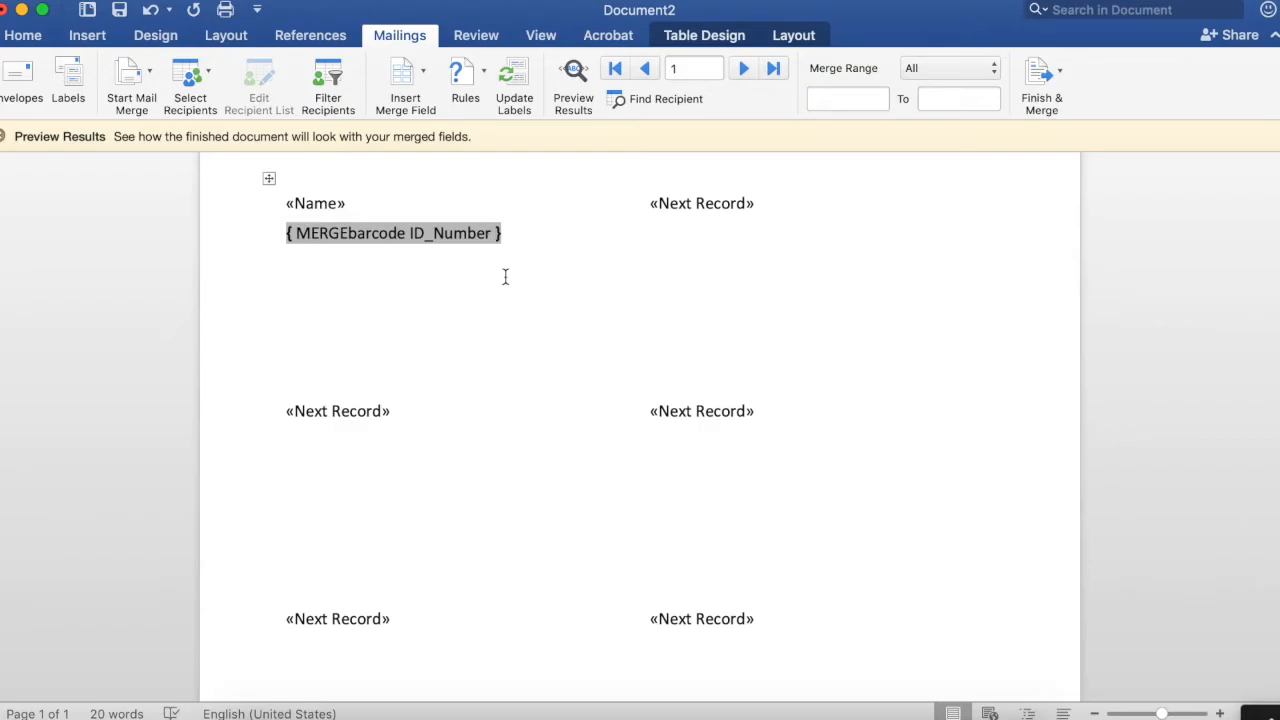
pyautogui.write('code128')
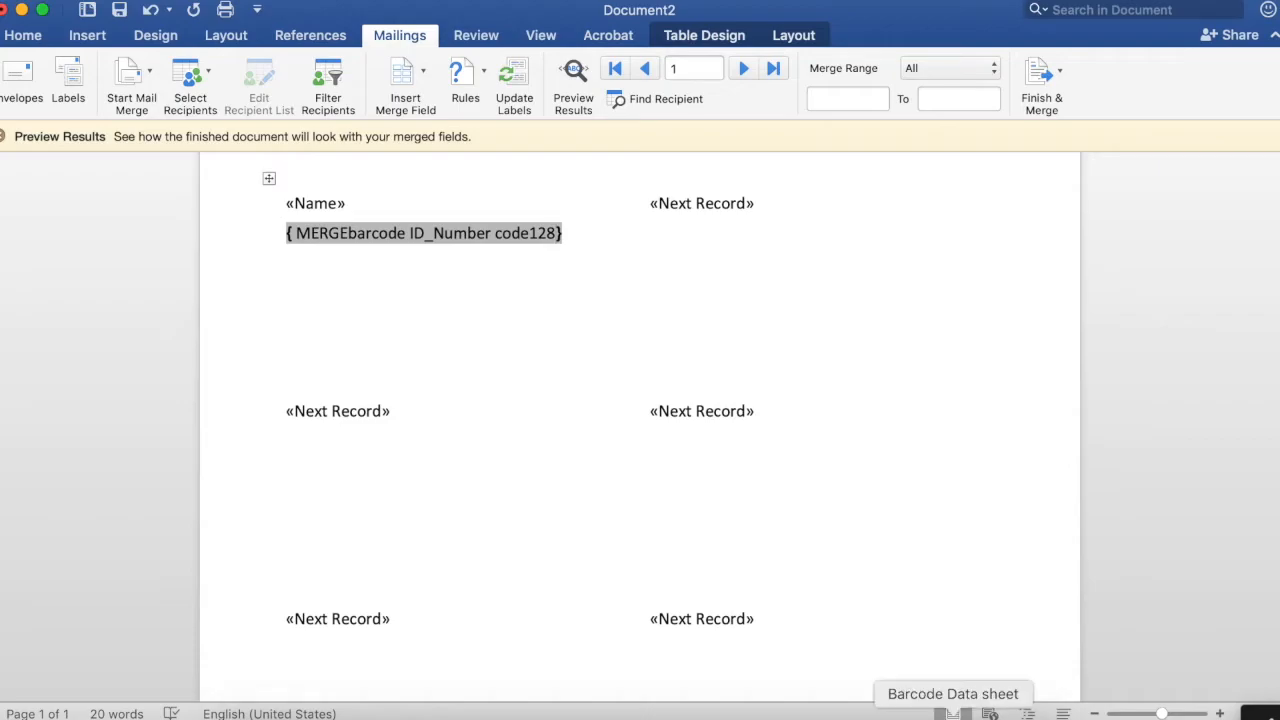
# - Switch to the Barcode Data sheet in Excel to check the first ID number, and return to the label document in Word
pyautogui.click(981, 712)
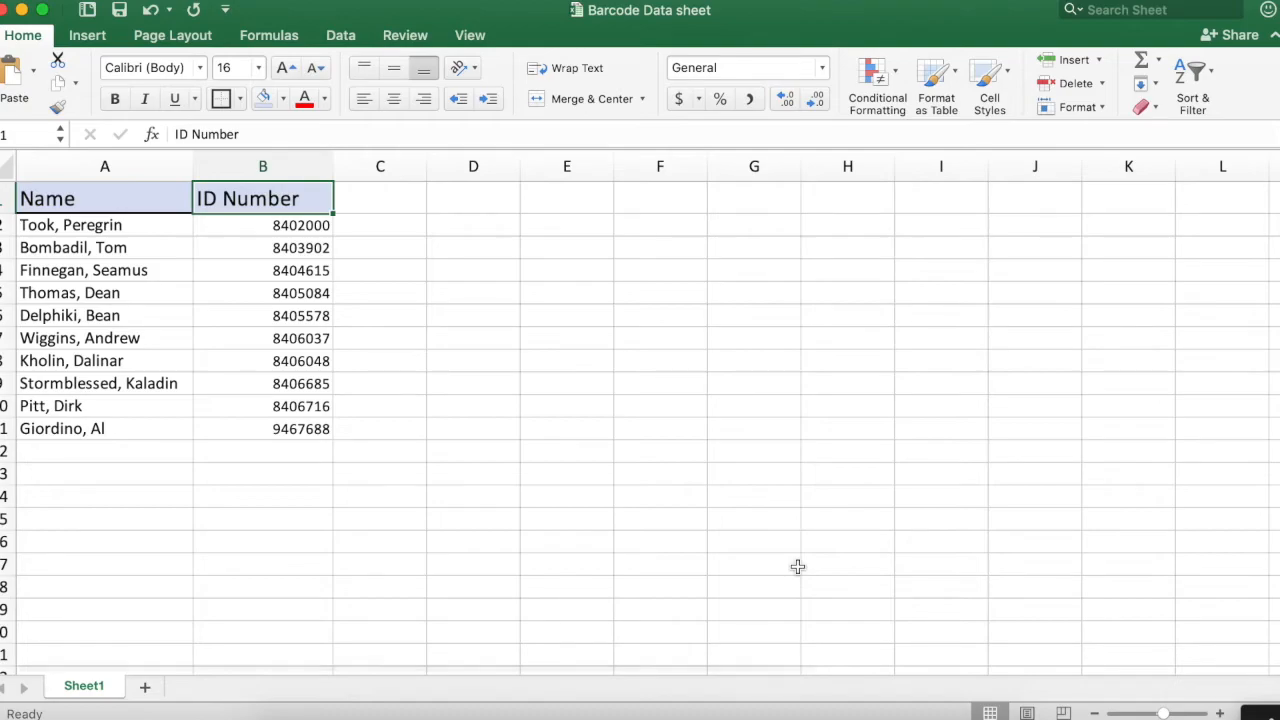
pyautogui.click(312, 227)
pyautogui.hotkey('ctrl', 'Up')
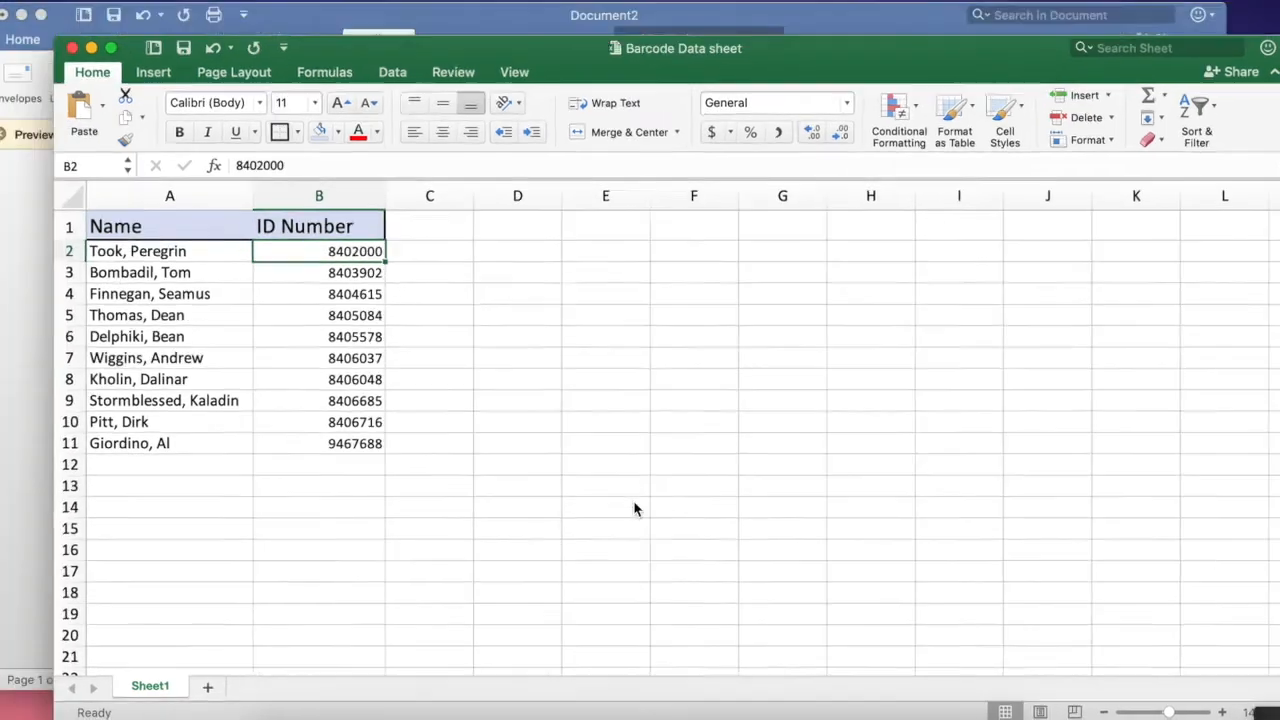
pyautogui.click(362, 211)
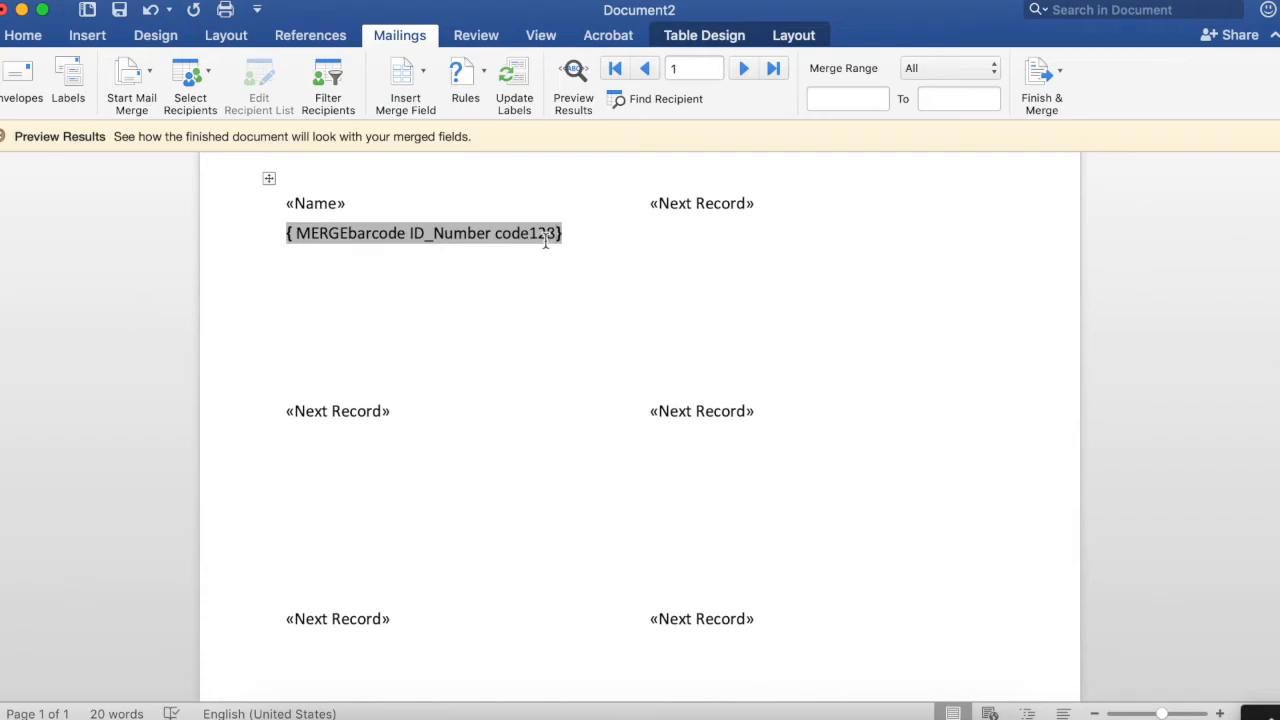
pyautogui.click(539, 276)
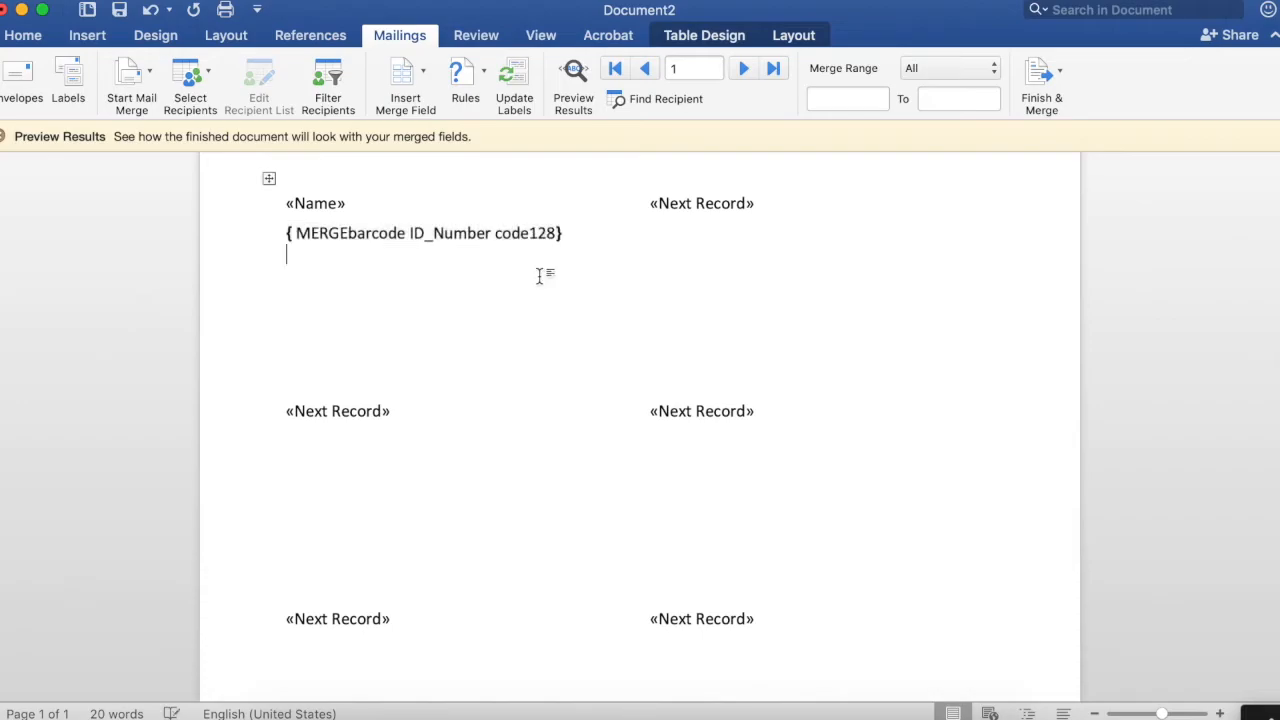
# - Copy the Name and ID_Number barcode fields from the first label and paste them after Next Record in the second label and both second-row labels
pyautogui.moveTo(571, 233); pyautogui.dragTo(279, 211)
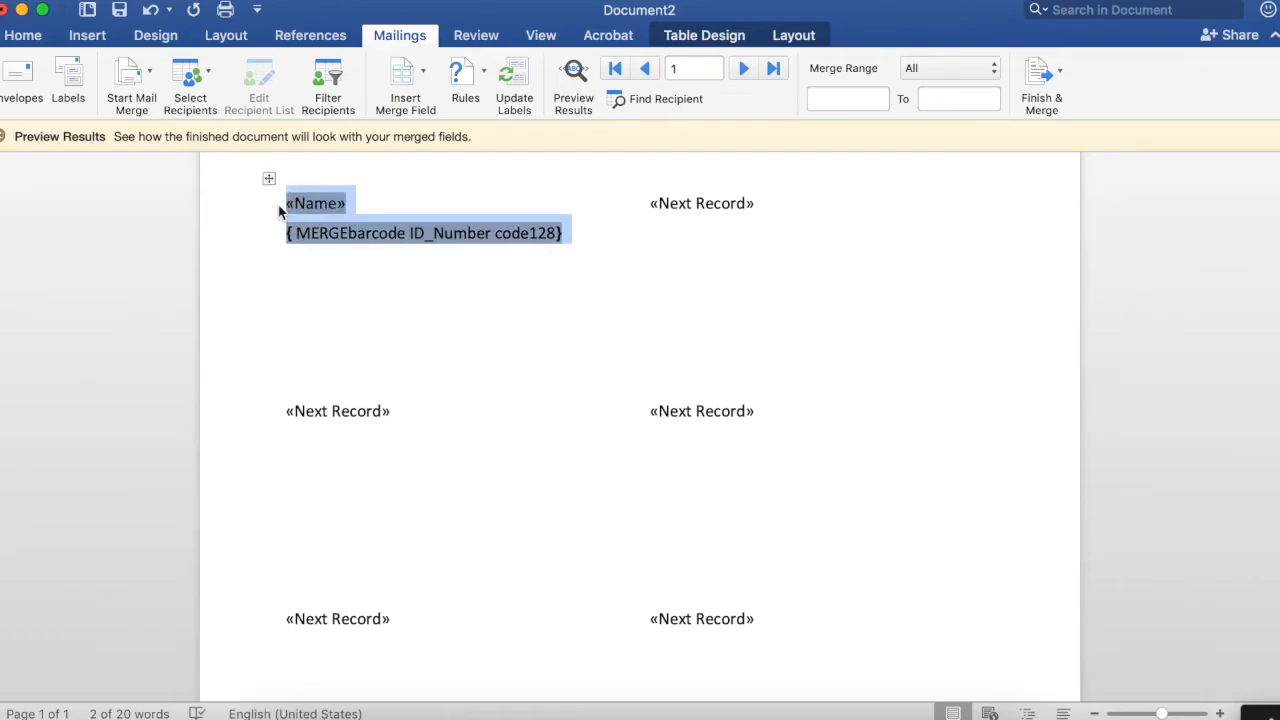
pyautogui.click(795, 205)
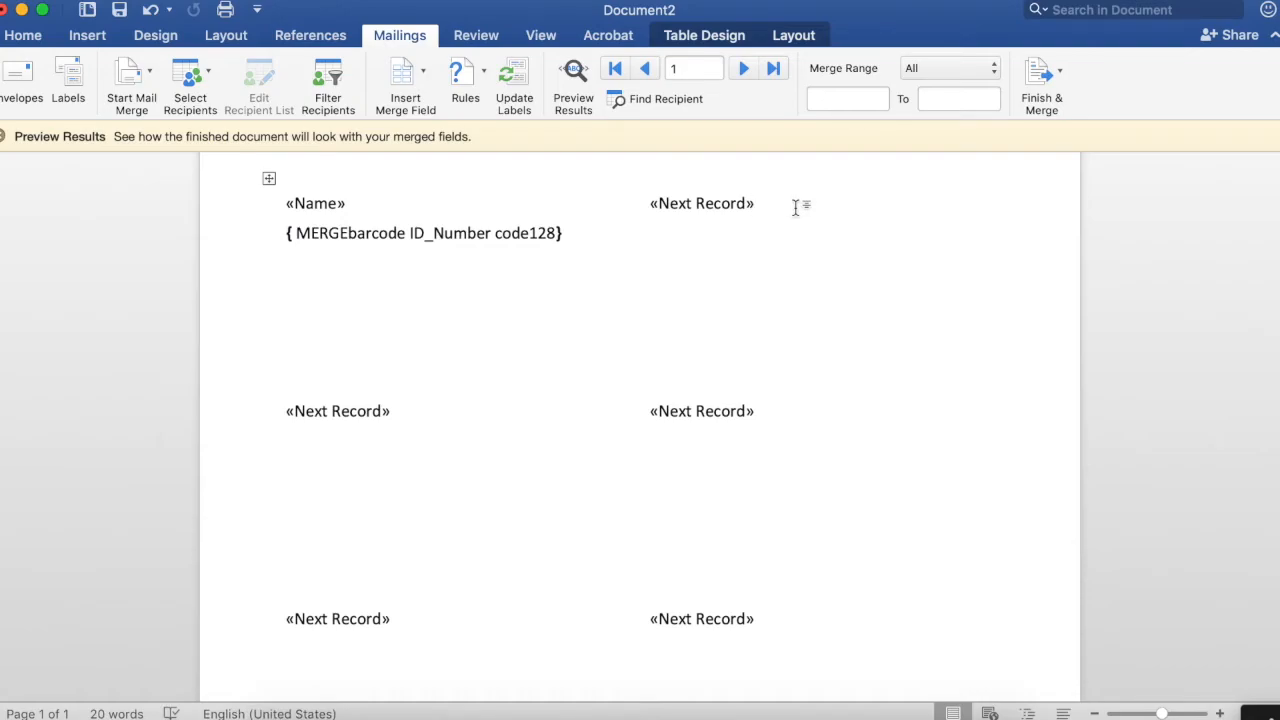
pyautogui.write('«Name» «ID_Number»')
pyautogui.click(410, 410)
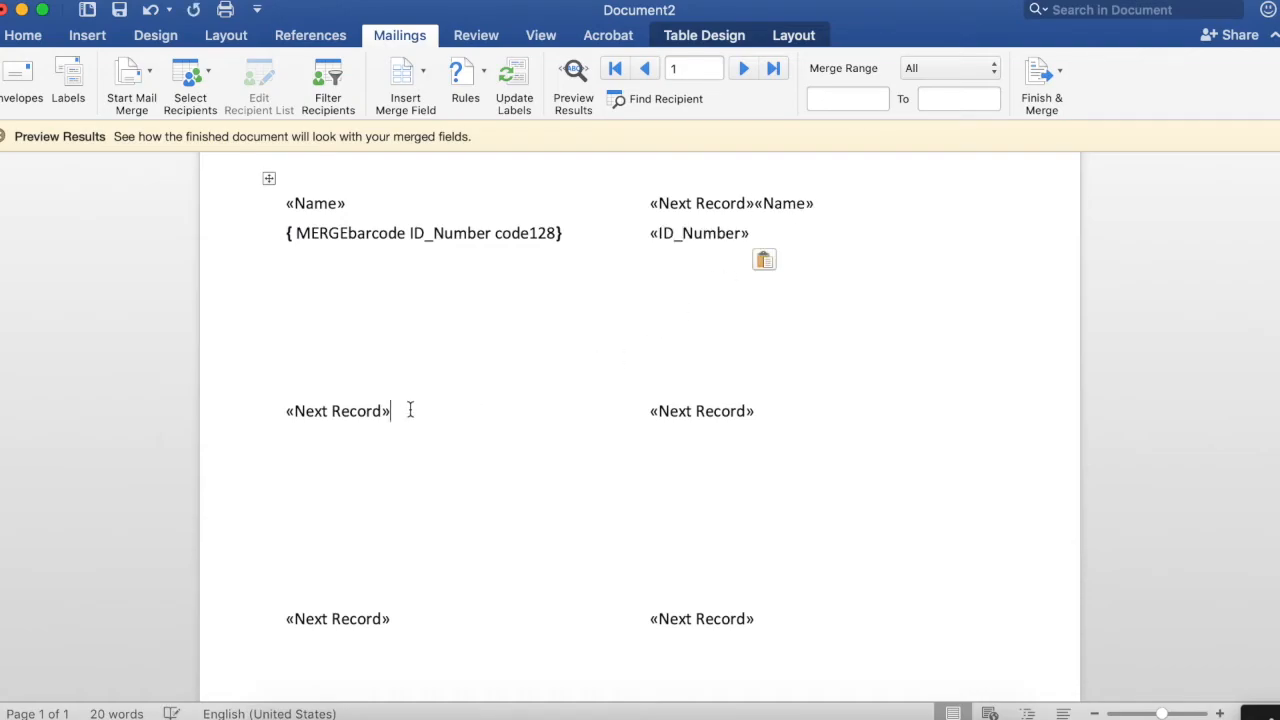
pyautogui.write('«Name» «ID_Number»')
pyautogui.click(790, 414)
pyautogui.write('«Name» «ID_Number»')
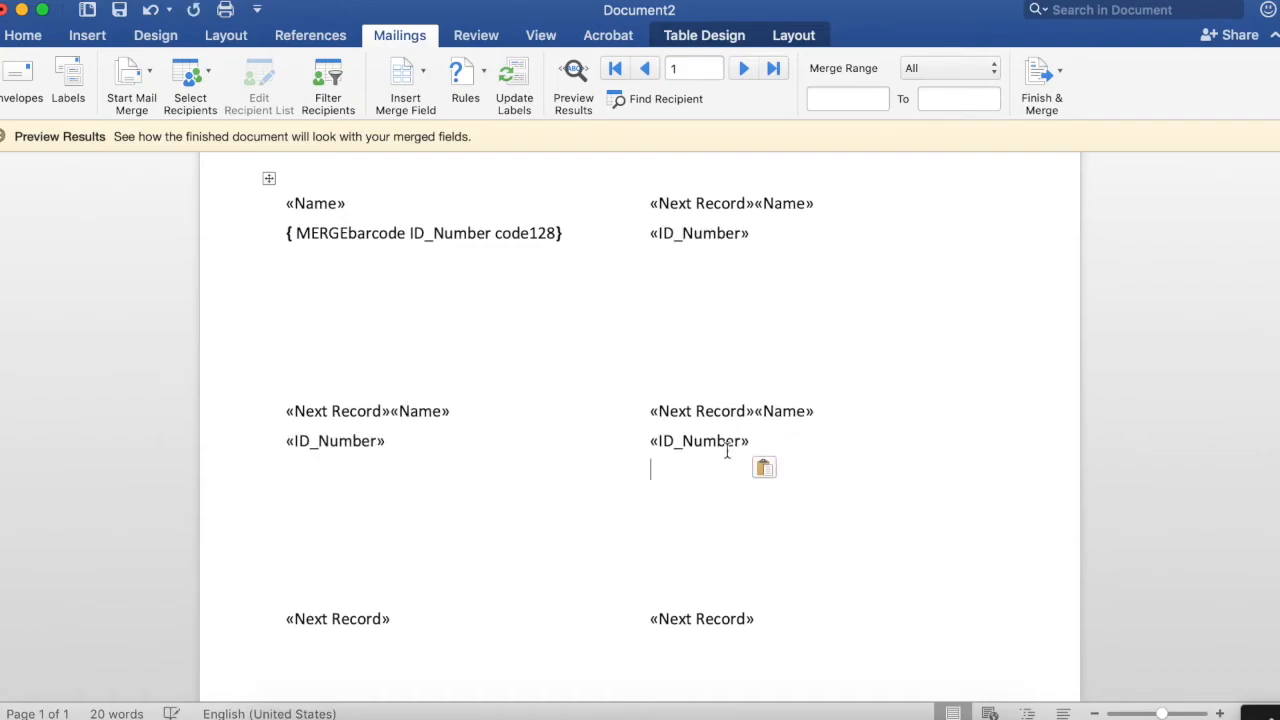
# - Paste the copied Name and ID_Number barcode fields after Next Record in both labels of the third row
pyautogui.scroll(-2, 574, 500)
pyautogui.click(438, 547)
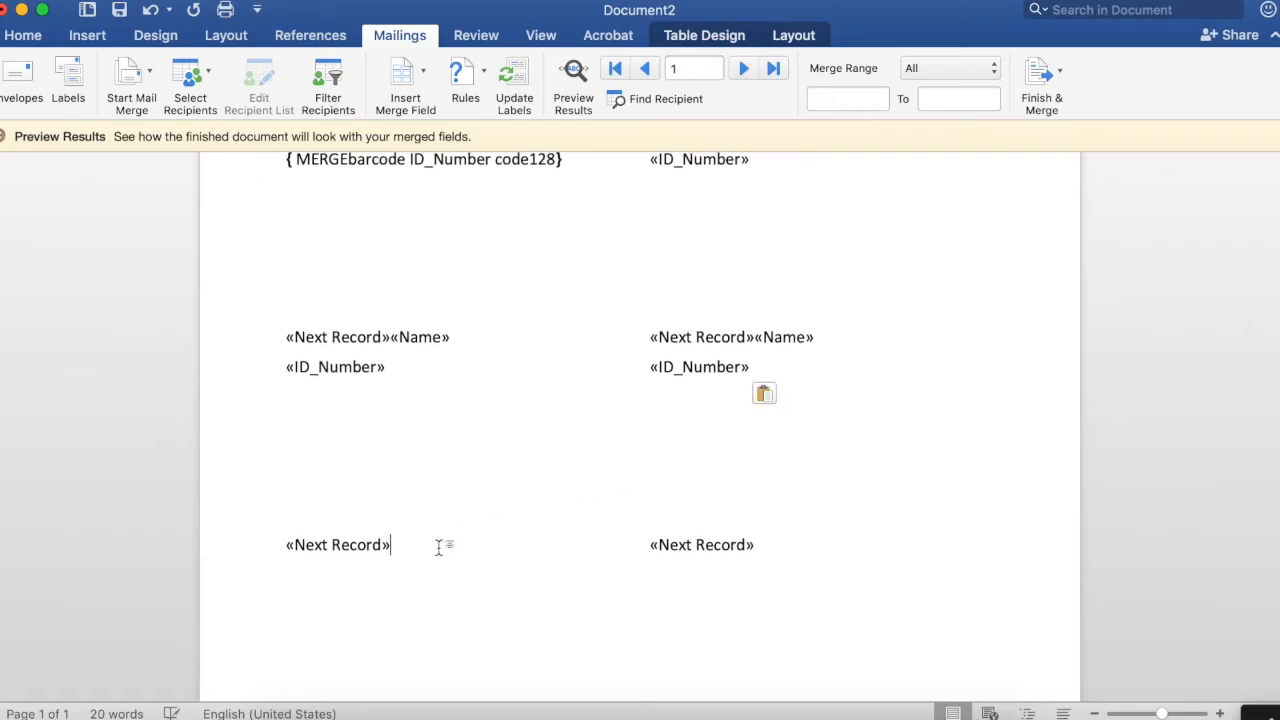
pyautogui.write('«Name» «ID_Number»')
pyautogui.click(798, 542)
pyautogui.write('«Name» «ID_Number»')
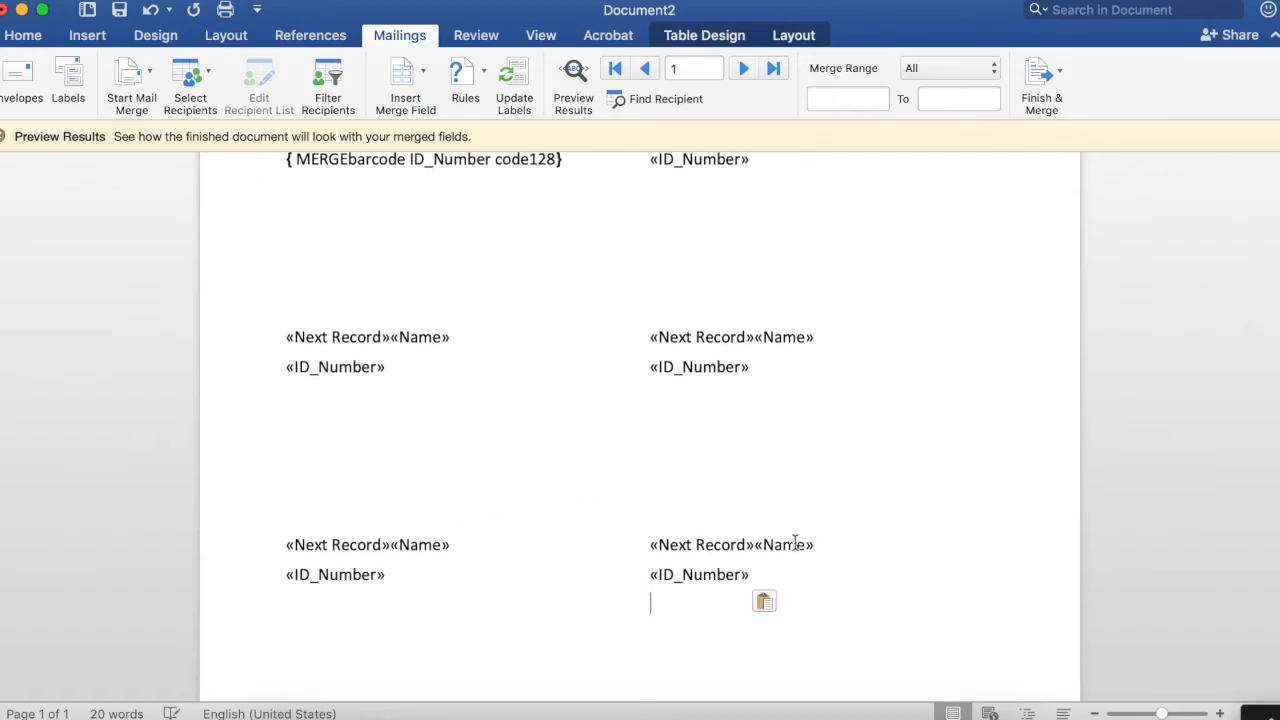
# - Paste the copied Name and ID_Number barcode fields after Next Record in both labels of the fourth row
pyautogui.scroll(-3, 537, 546)
pyautogui.click(452, 554)
pyautogui.write('«Name» «ID_Number»')
pyautogui.scroll(-2, 634, 566)
pyautogui.click(816, 423)
pyautogui.write('«Name» «ID_Number»')
# - Paste the copied Name and ID_Number barcode fields after Next Record in both fifth-row labels, and check the whole sheet
pyautogui.click(435, 627)
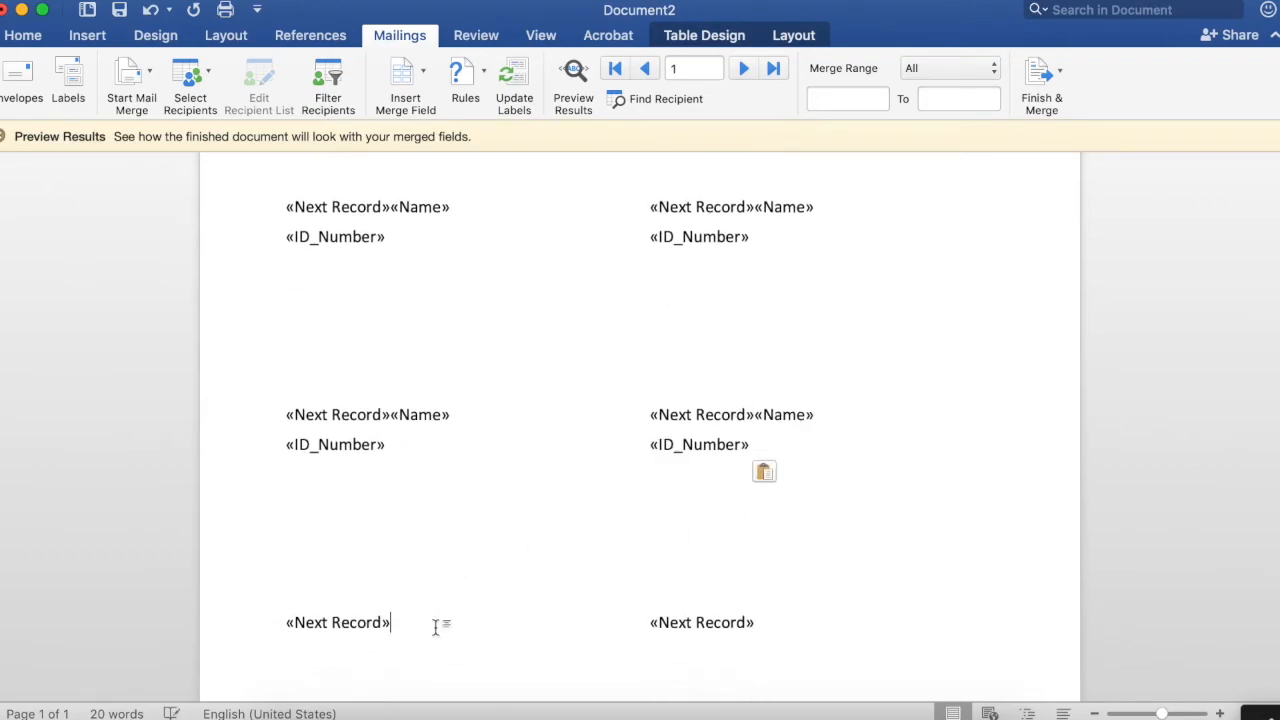
pyautogui.write('«Name» «ID_Number»')
pyautogui.click(812, 624)
pyautogui.write('«Name» «ID_Number»')
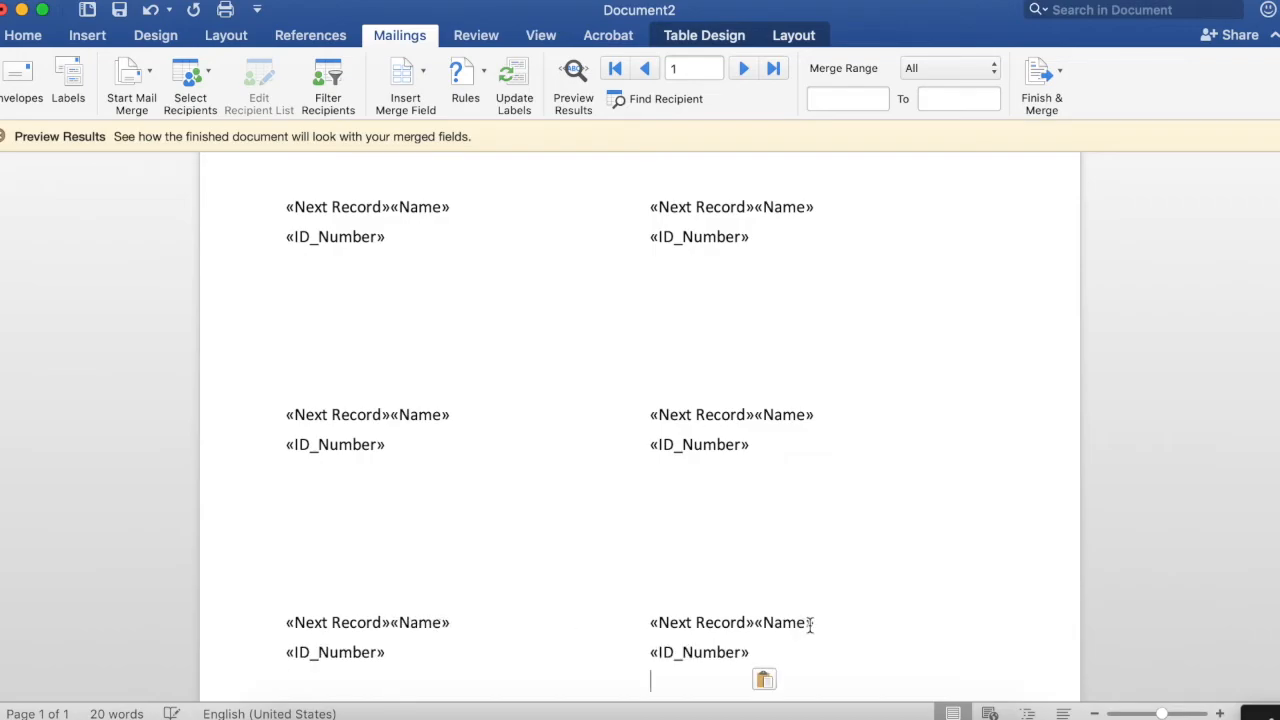
pyautogui.scroll(-3, 571, 569)
pyautogui.scroll(1, 571, 569)
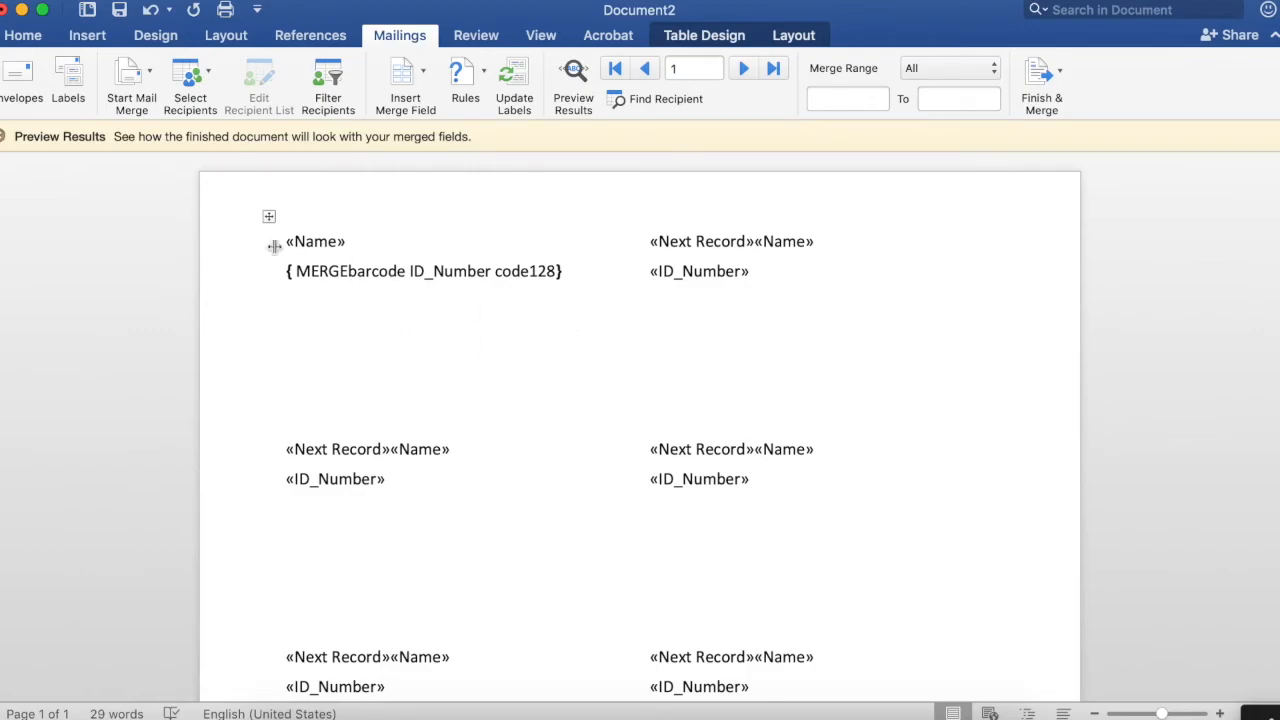
# - Open the options for finishing the merge, and review the merged barcode labels in the Practice Barcodes document through to its second page
pyautogui.click(1058, 80)
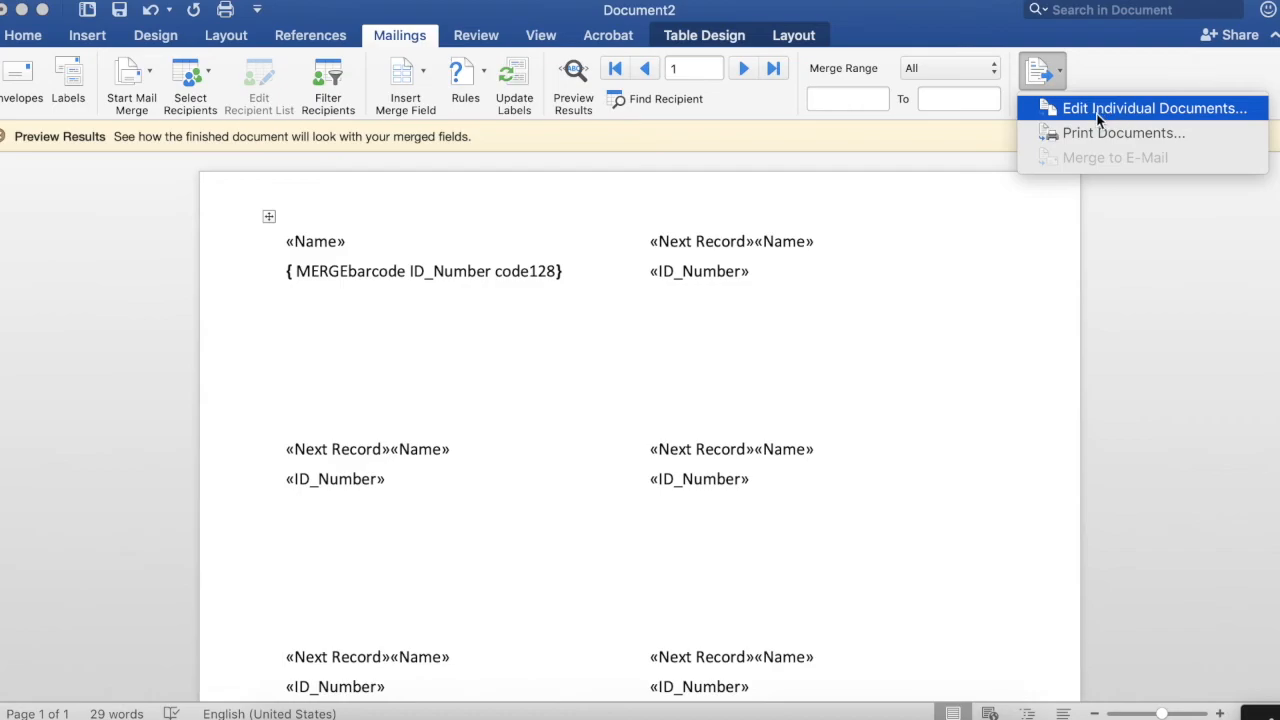
pyautogui.click(1041, 246)
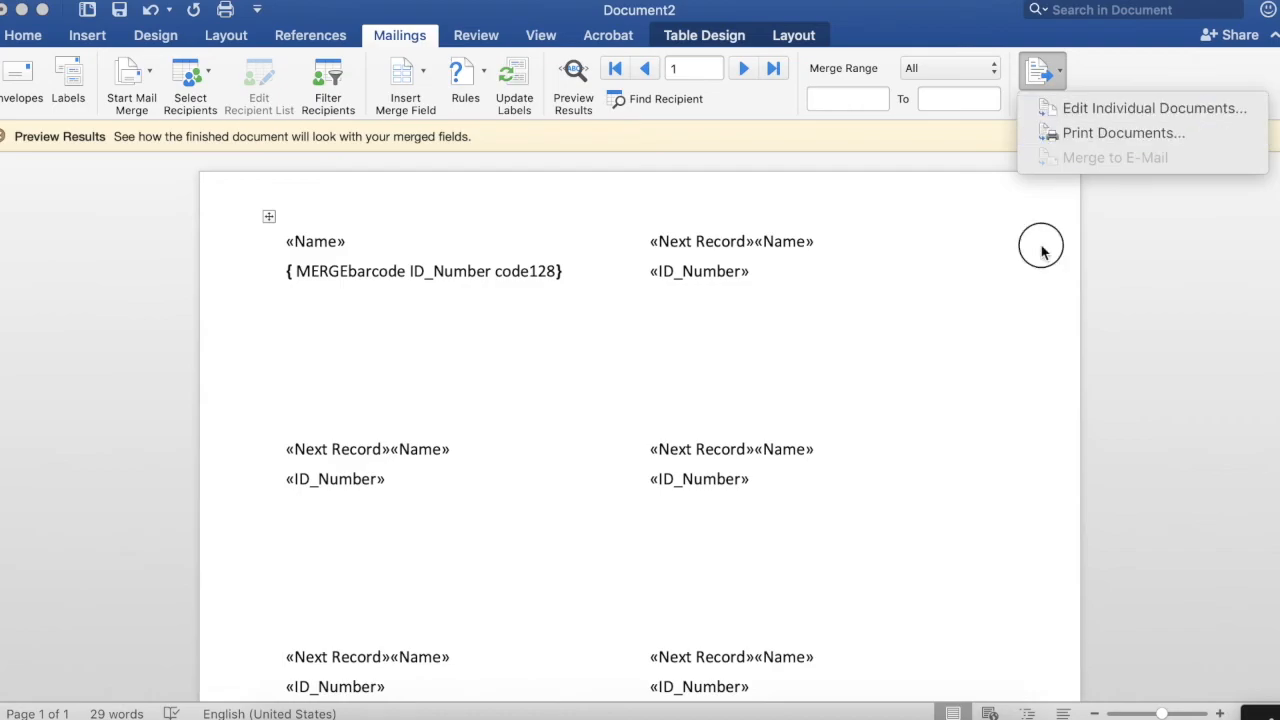
pyautogui.click(1057, 77)
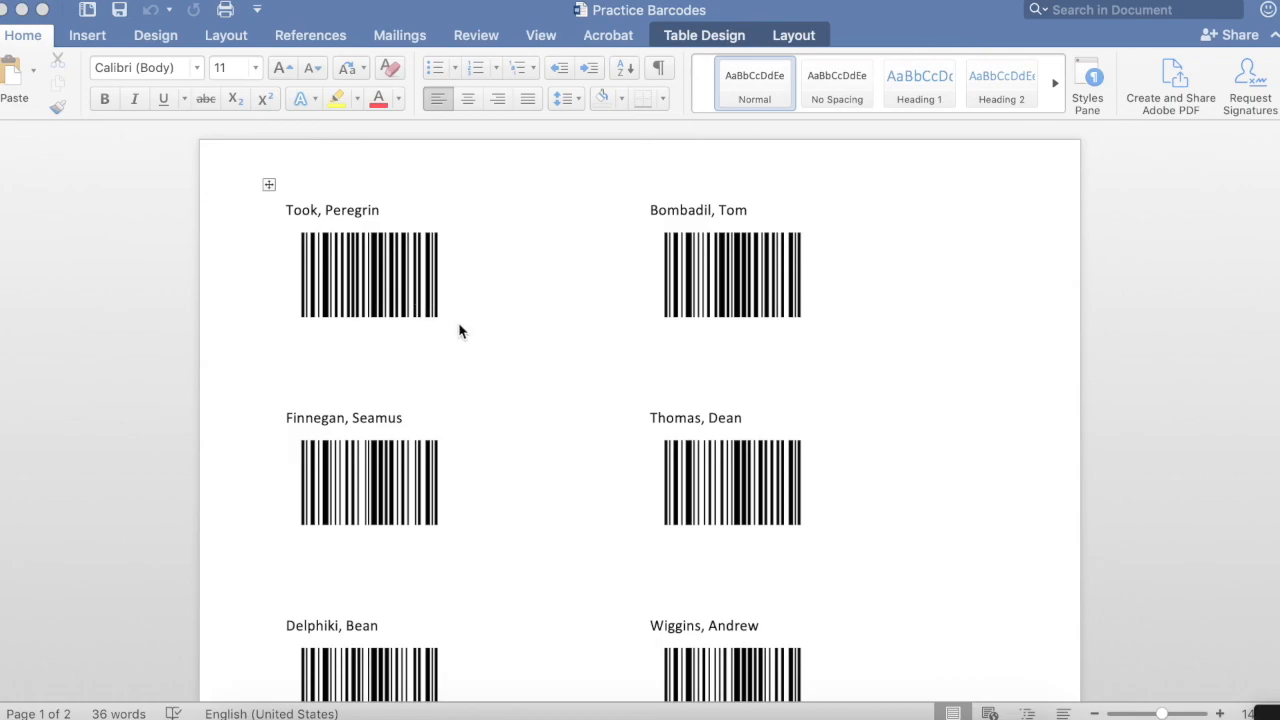
pyautogui.scroll(-5, 460, 332)
pyautogui.scroll(-20, 460, 332)
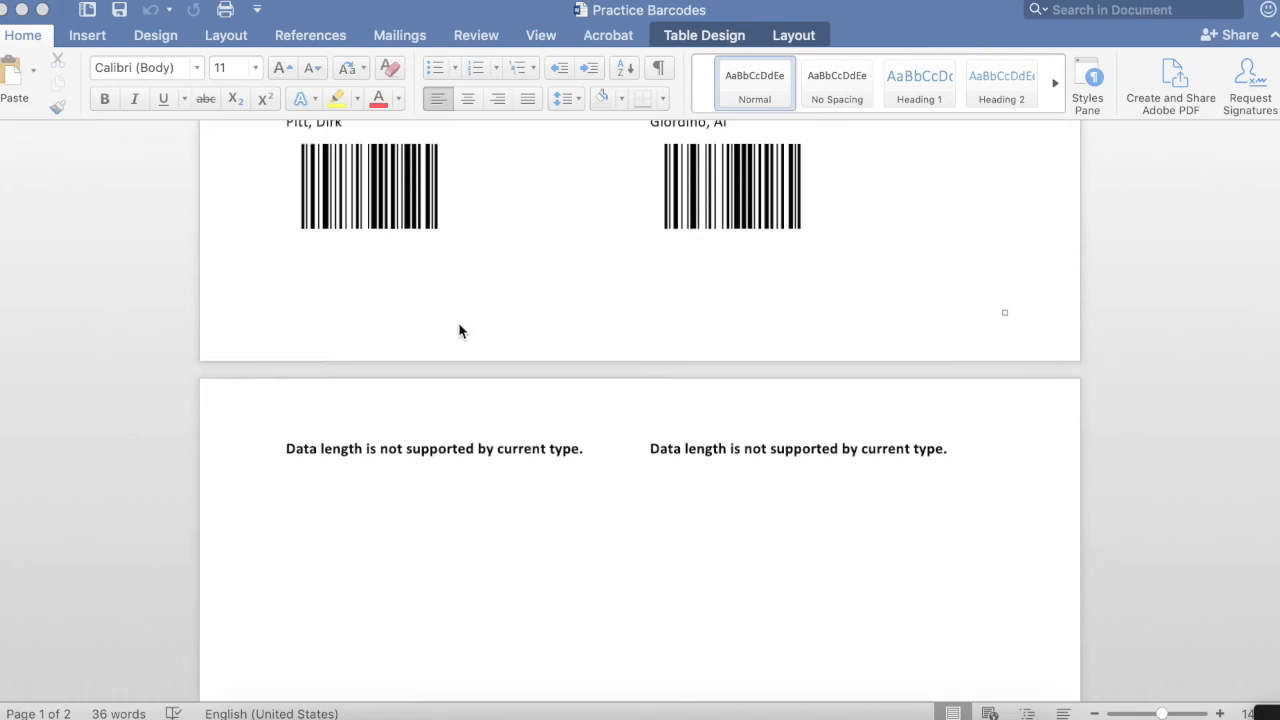